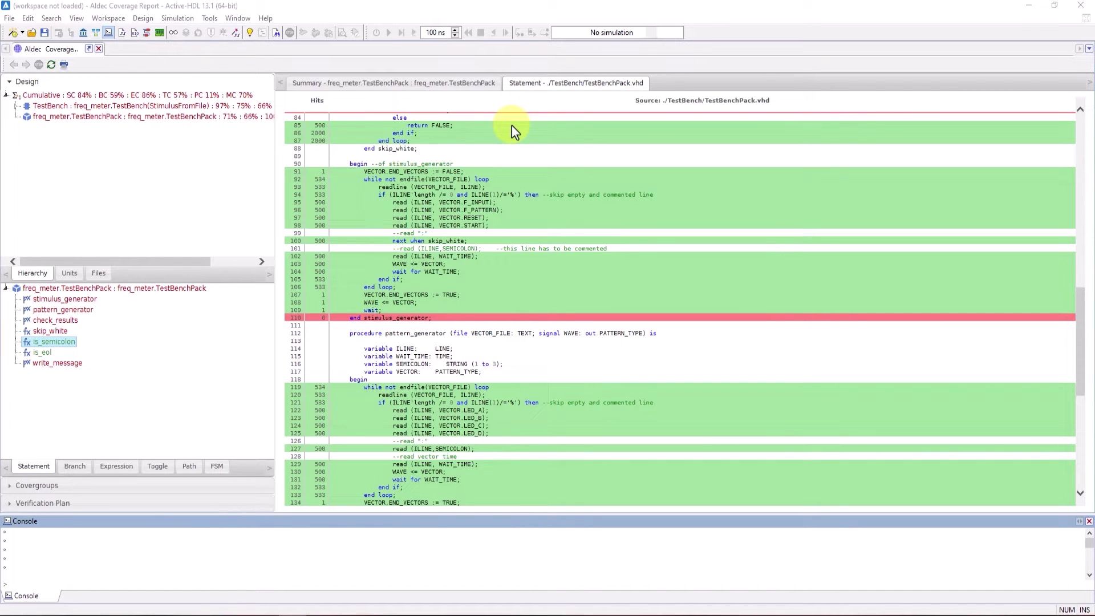
Close the freq_meter.TestBenchPack coverage report tab, leaving an empty workspace
left_click(98, 49)
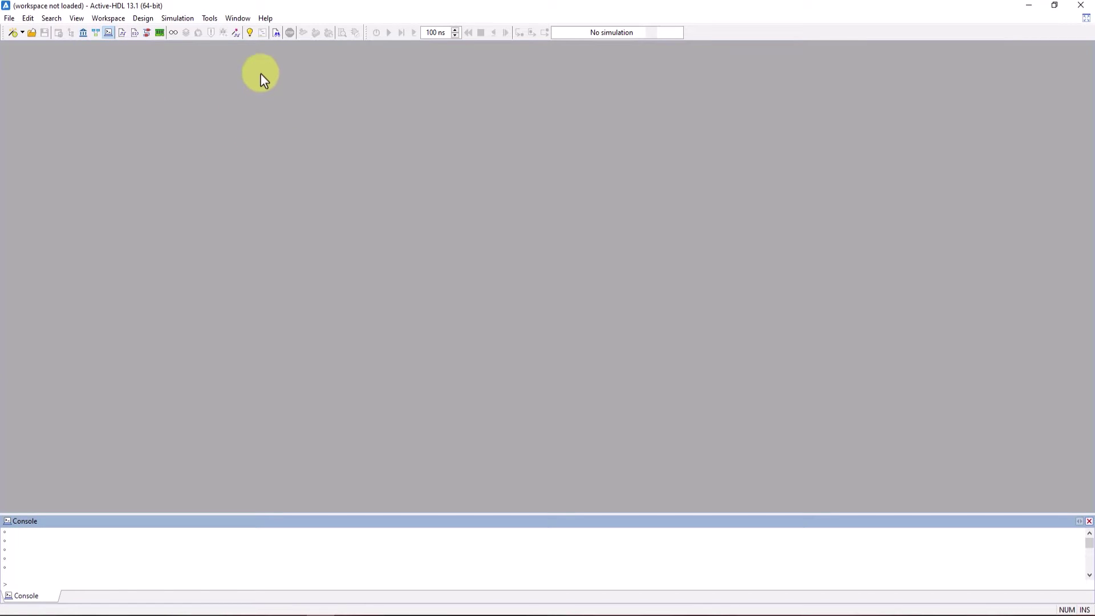
Open the freq_meter example from Samples > VHDL Designs as the workspace
left_click(265, 18)
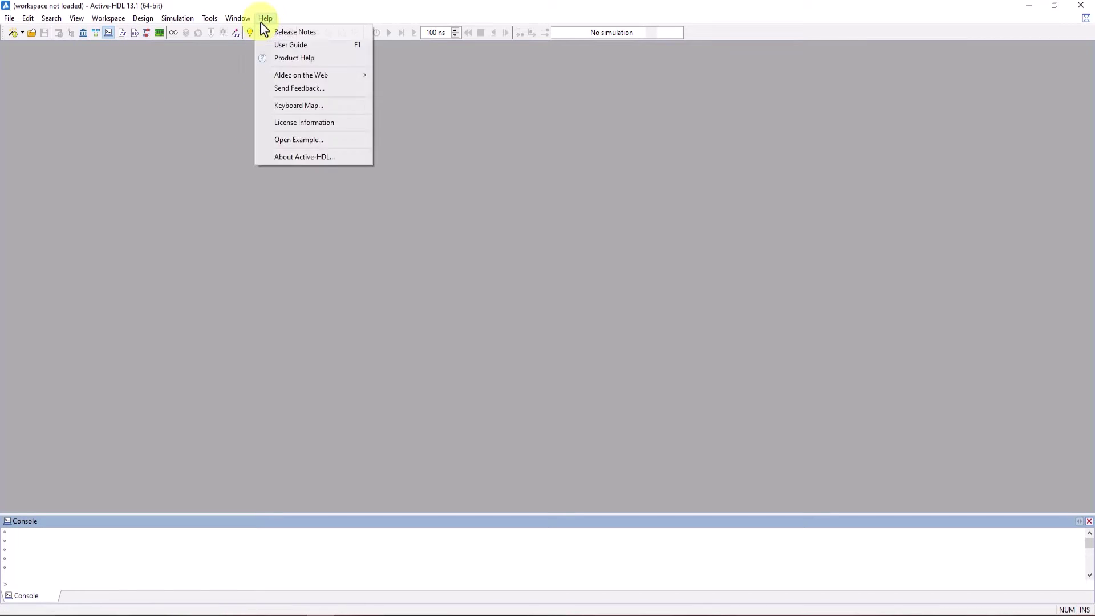
left_click(288, 144)
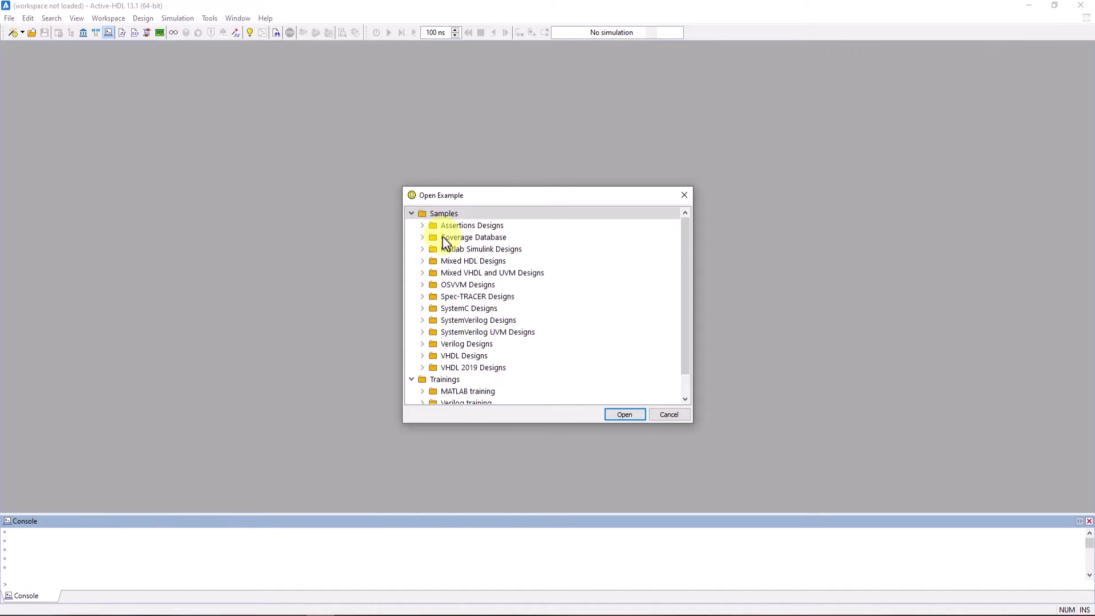
left_click(423, 356)
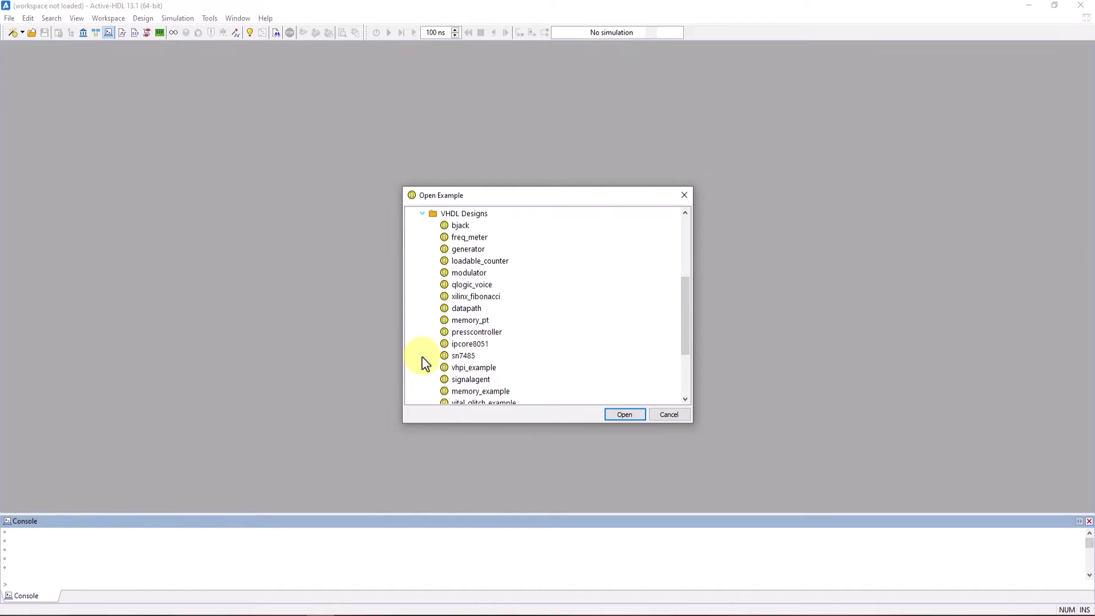
left_click(463, 239)
left_click(624, 414)
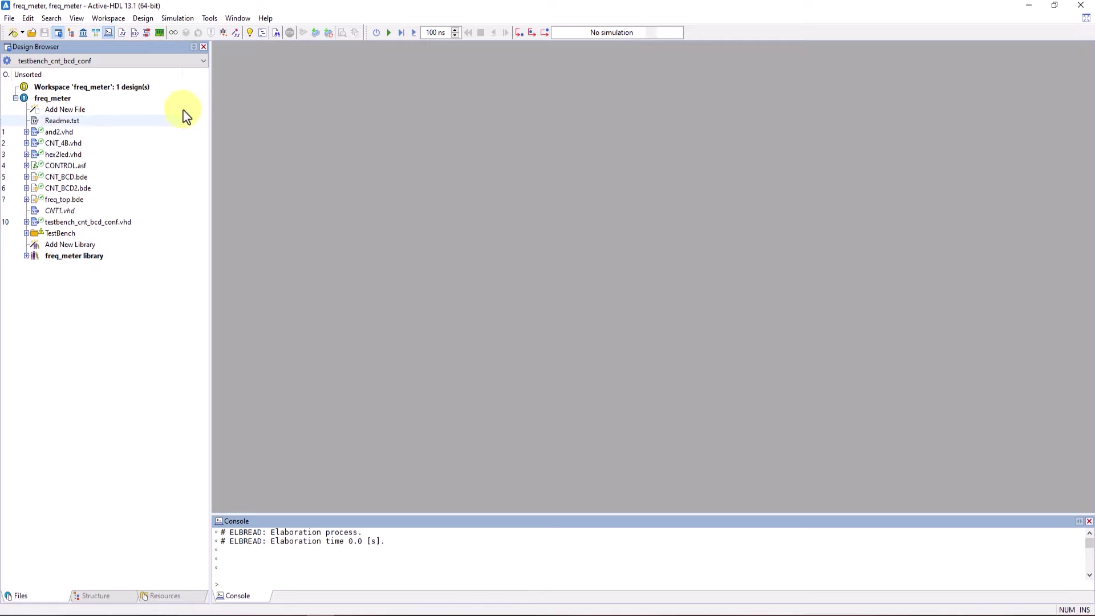
Open freq_meter Design Settings and review Compilation, VHDL and Verilog, ending on VHDL 1076-2002
left_click(144, 18)
left_click(165, 386)
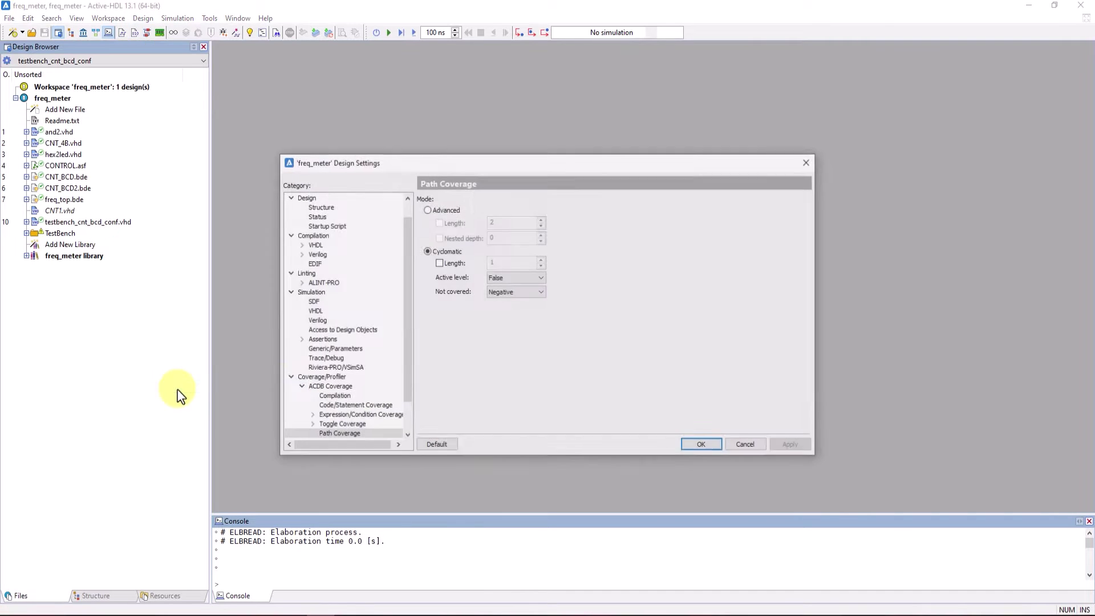
left_click(315, 236)
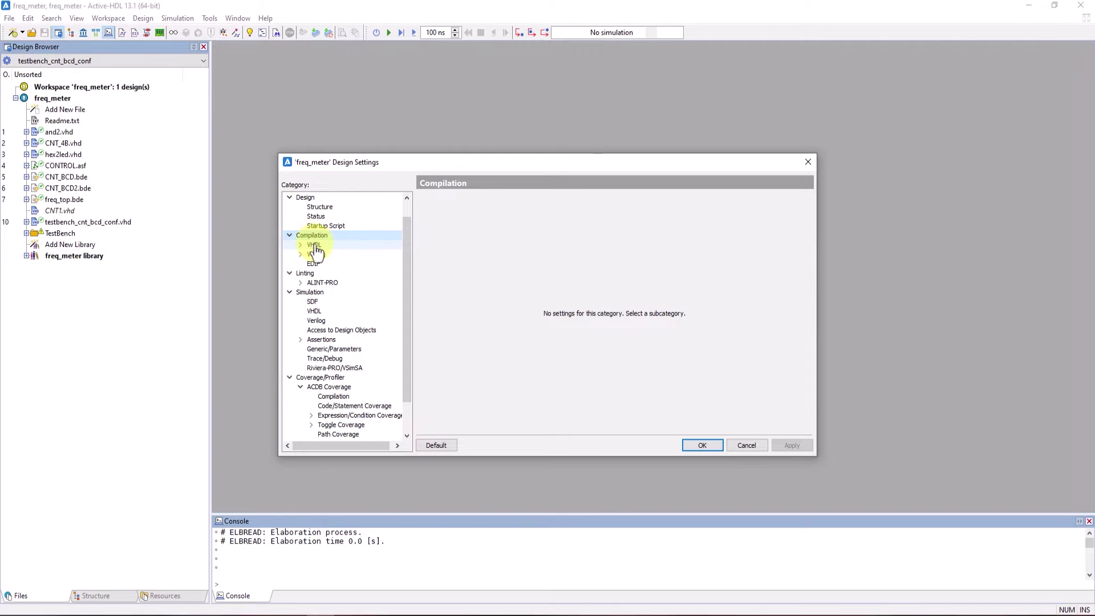
left_click(314, 245)
left_click(317, 256)
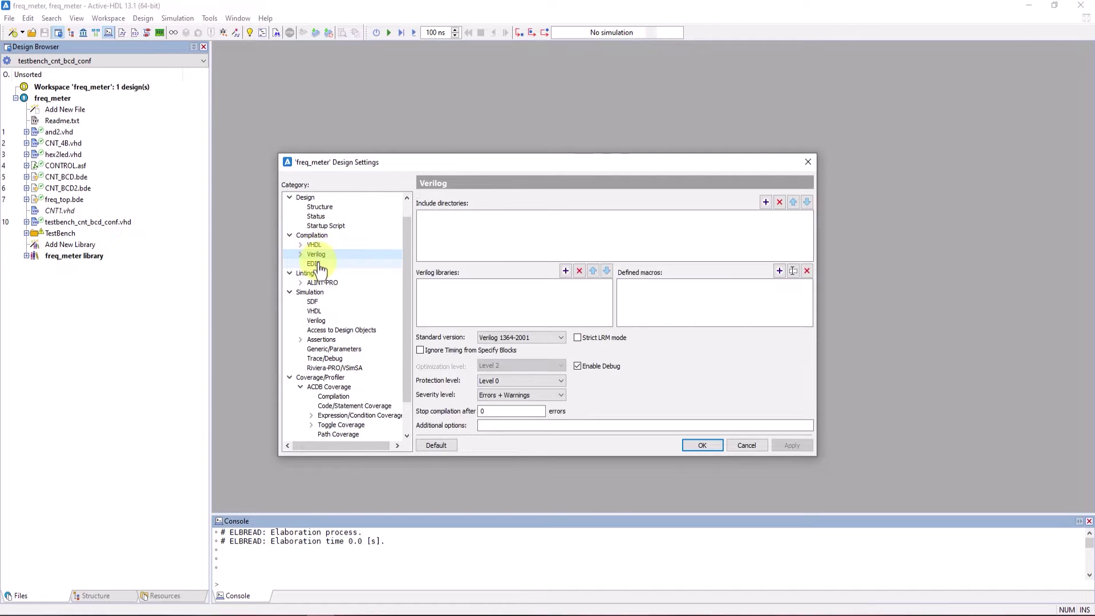
left_click(318, 245)
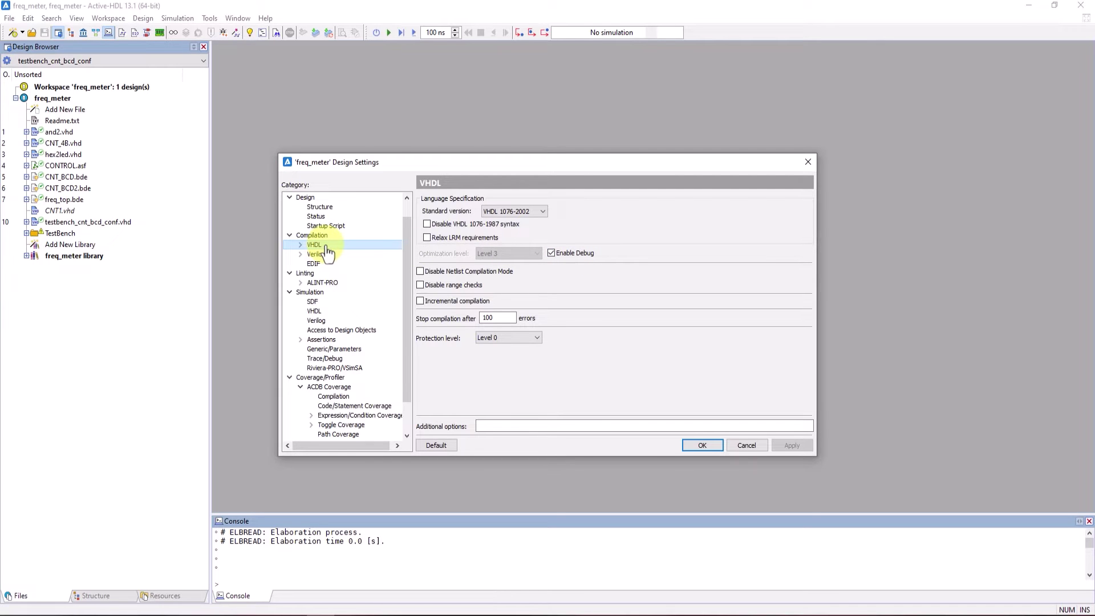
scroll(328, 251, "down", 1)
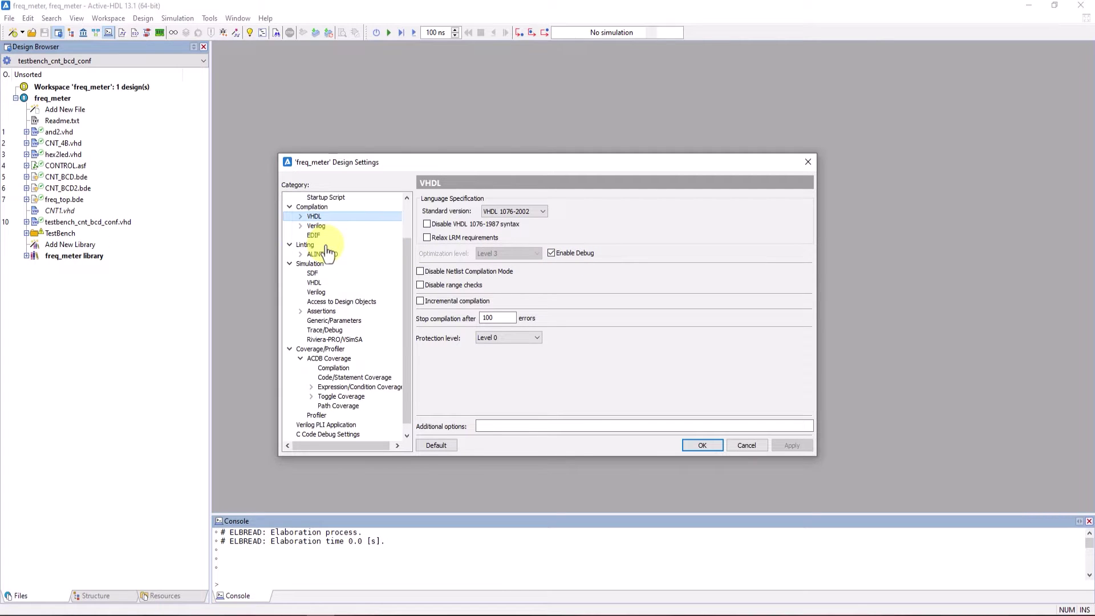
On the Coverage/Profiler page, try None and Profiler, then return to ACDB Coverage
left_click(321, 350)
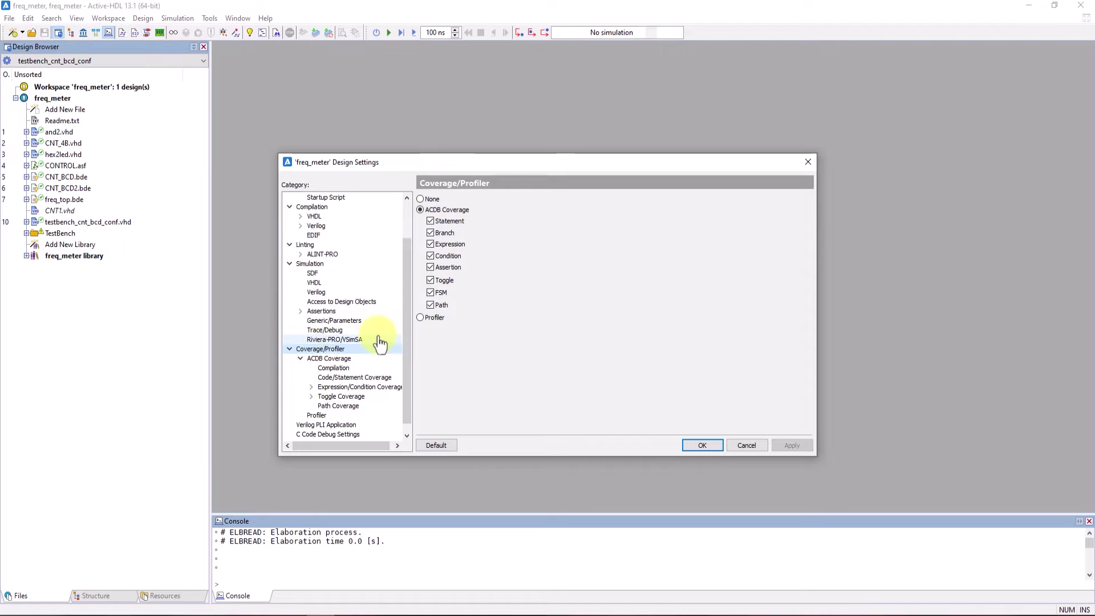
left_click(420, 199)
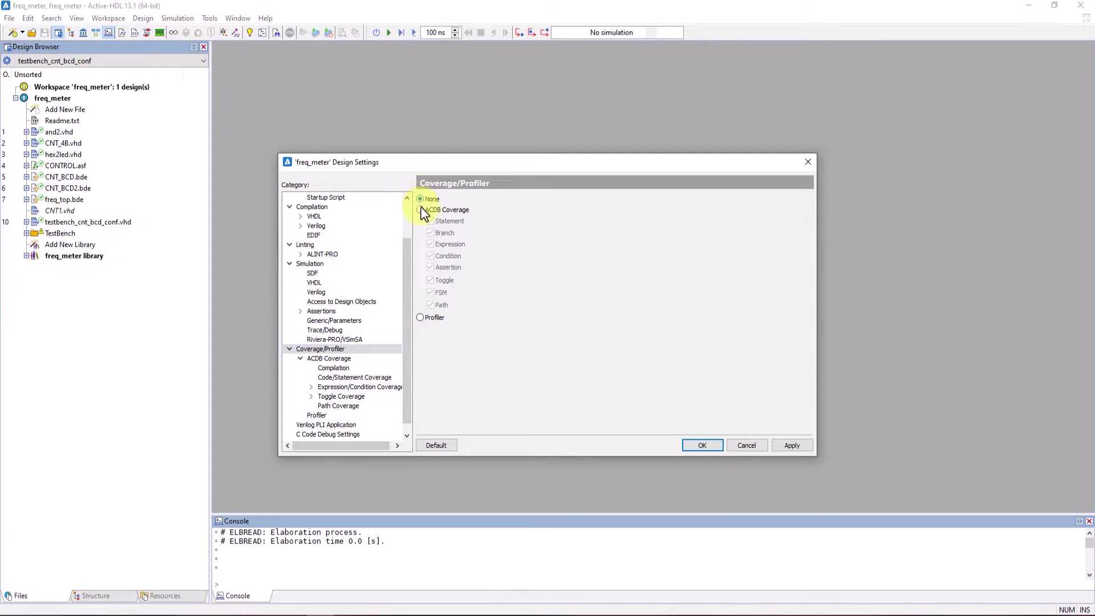
left_click(420, 210)
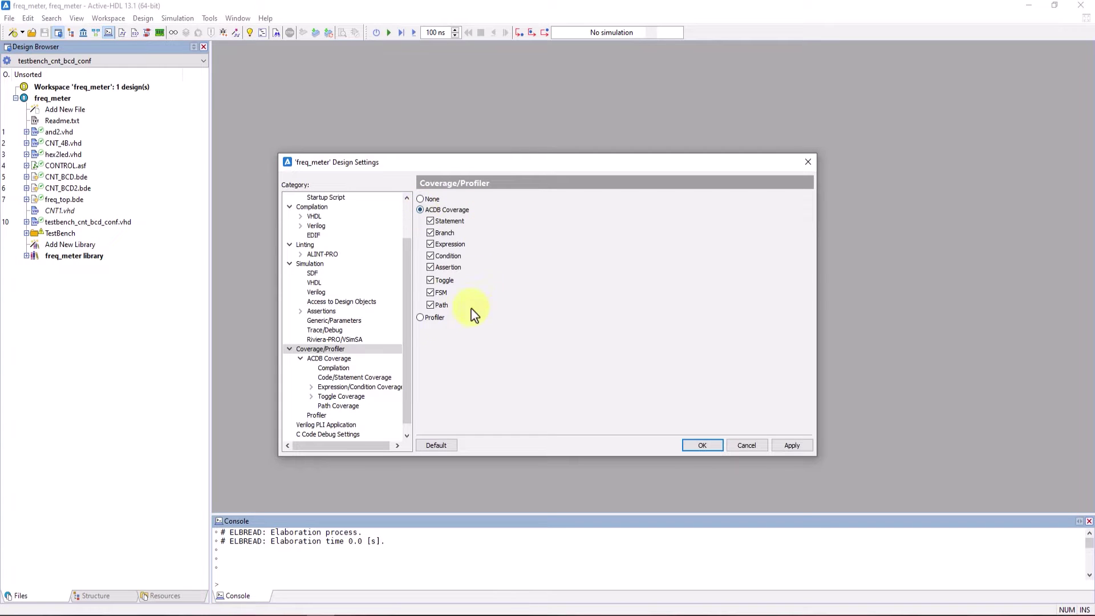
left_click(421, 318)
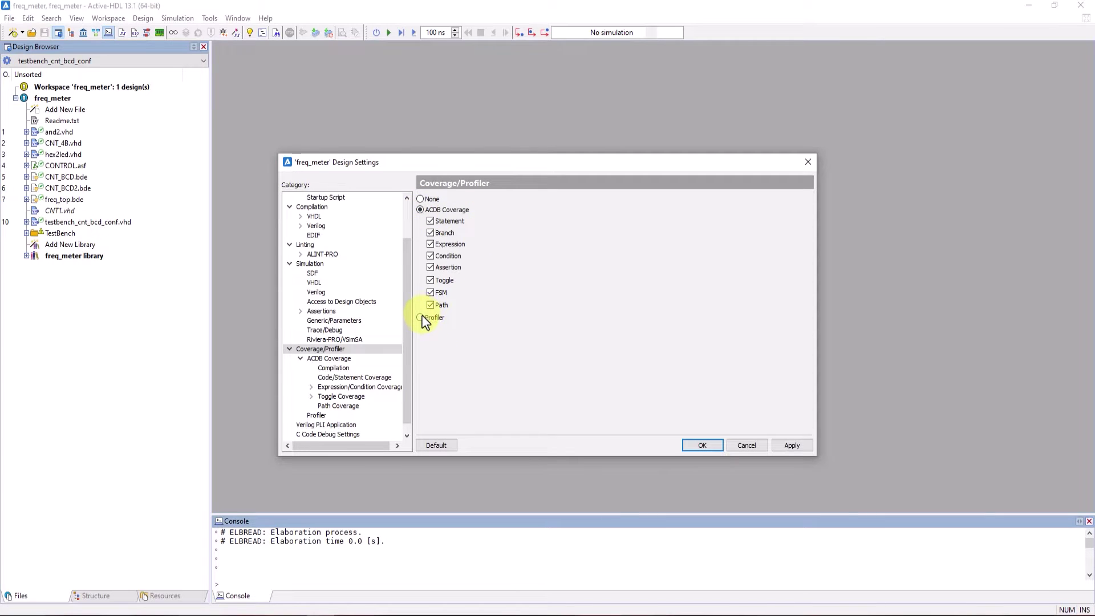
left_click(421, 210)
Apply the coverage settings, then review output file, compilation and statement coverage options
left_click(789, 446)
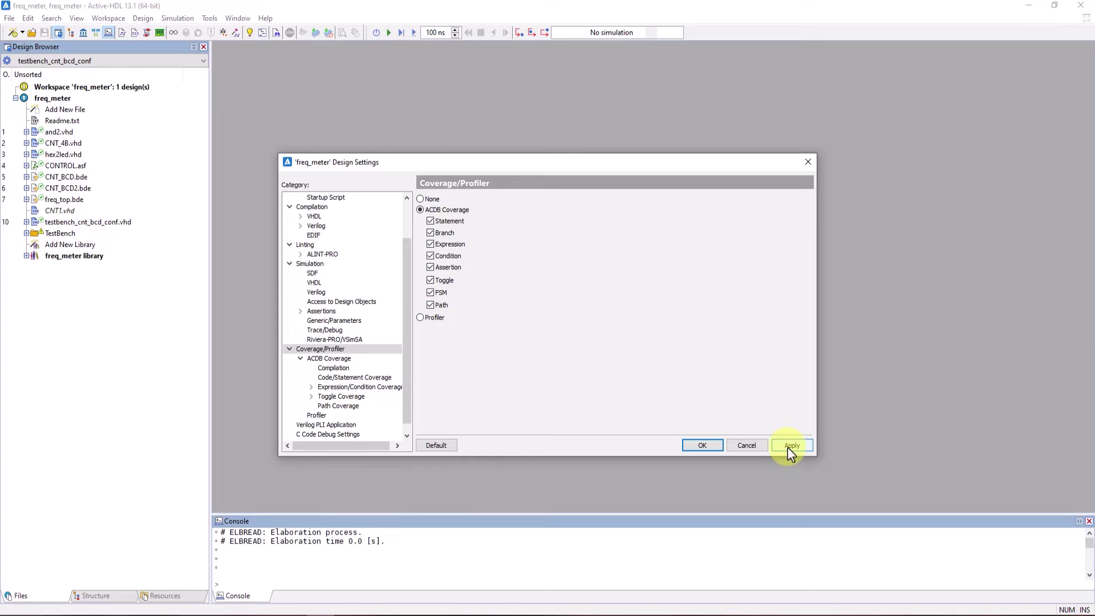
left_click(352, 361)
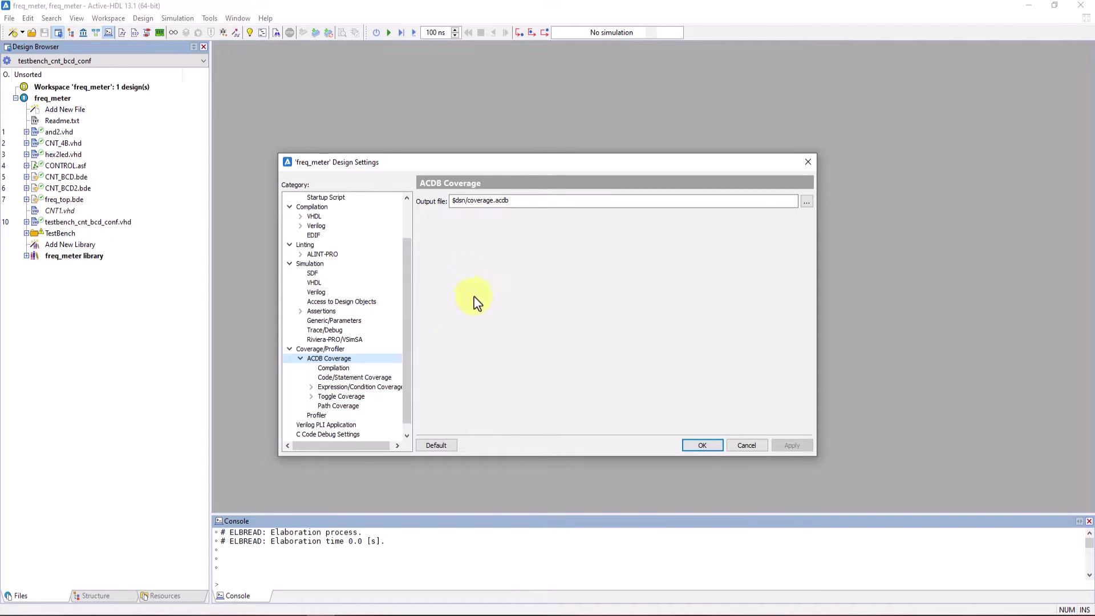
left_click(365, 369)
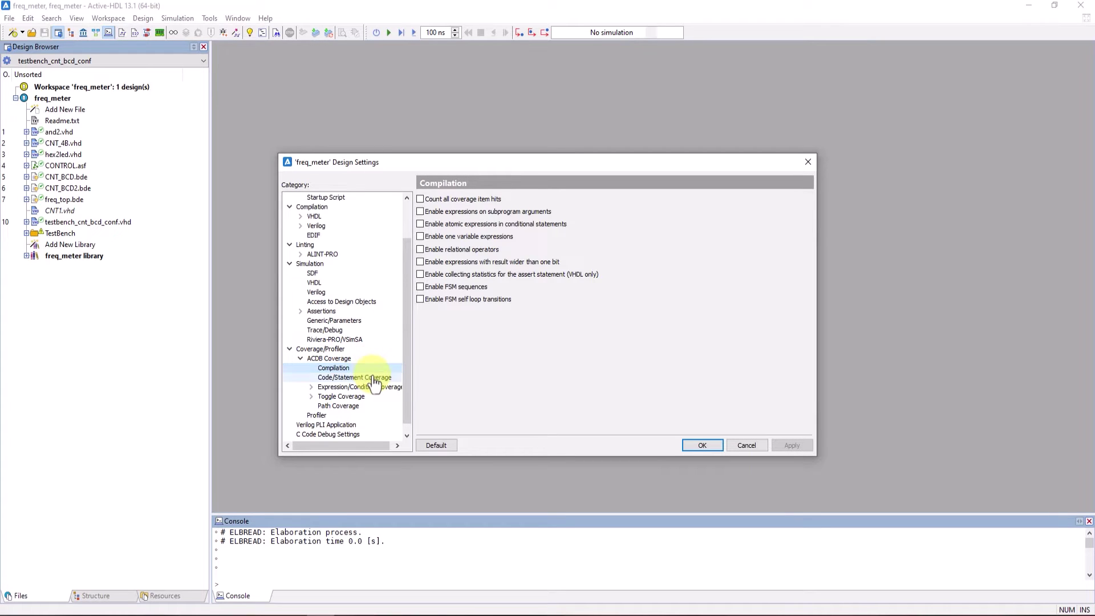
left_click(368, 377)
left_click(420, 199)
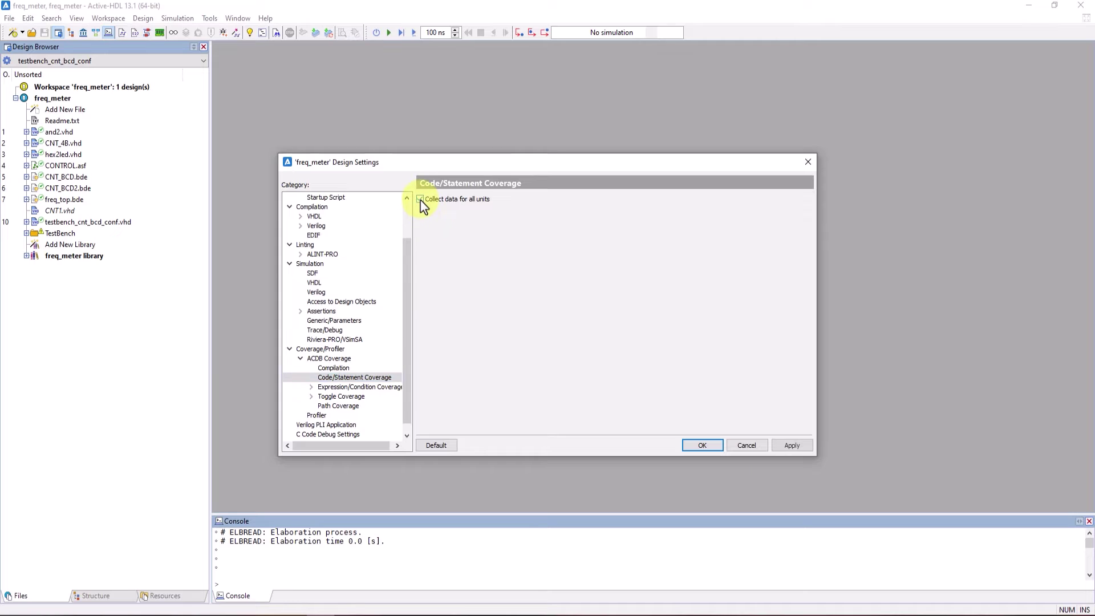
Try Vector expression coverage mode, then set it back to Control
left_click(376, 388)
double_click(376, 387)
left_click(357, 396)
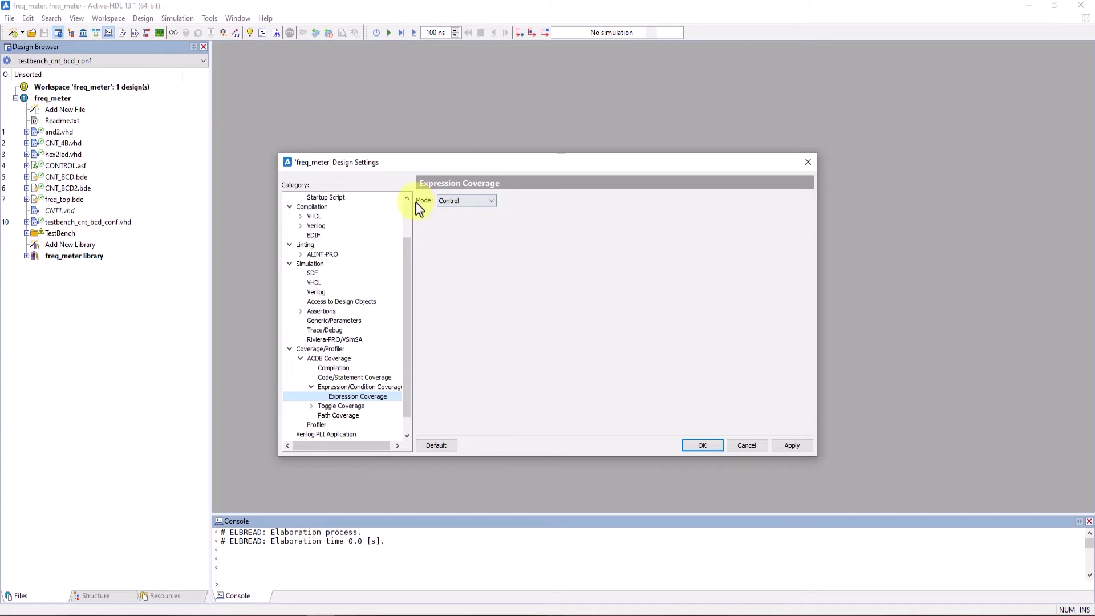
left_click(480, 200)
left_click(471, 219)
left_click(482, 205)
left_click(465, 211)
Review Toggle Coverage filters and advanced settings, then leave Path Coverage in Cyclomatic mode
left_click(310, 405)
left_click(342, 415)
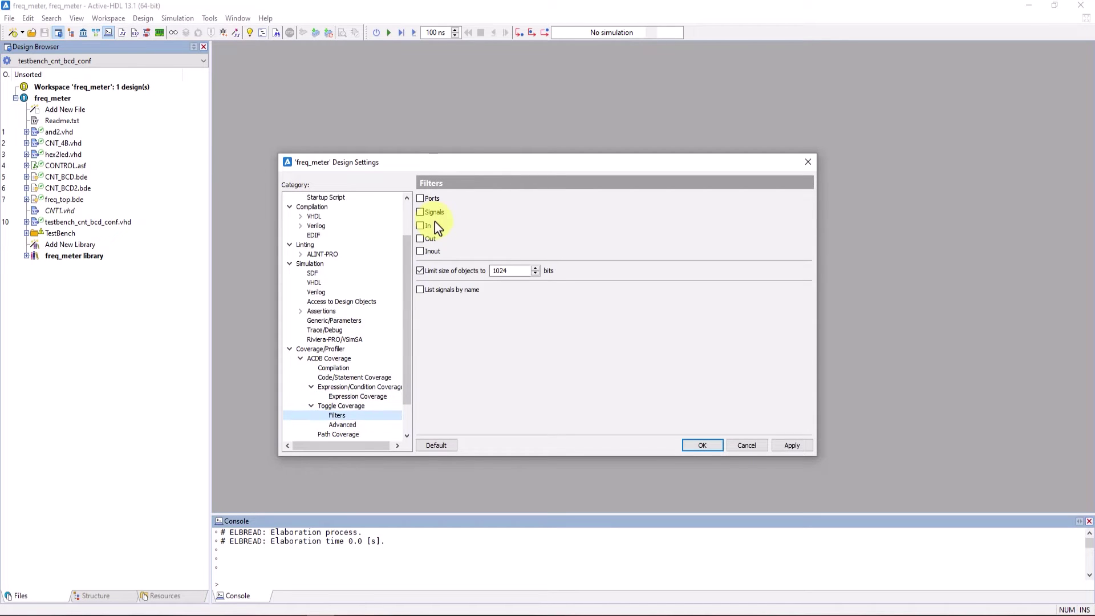
left_click(345, 424)
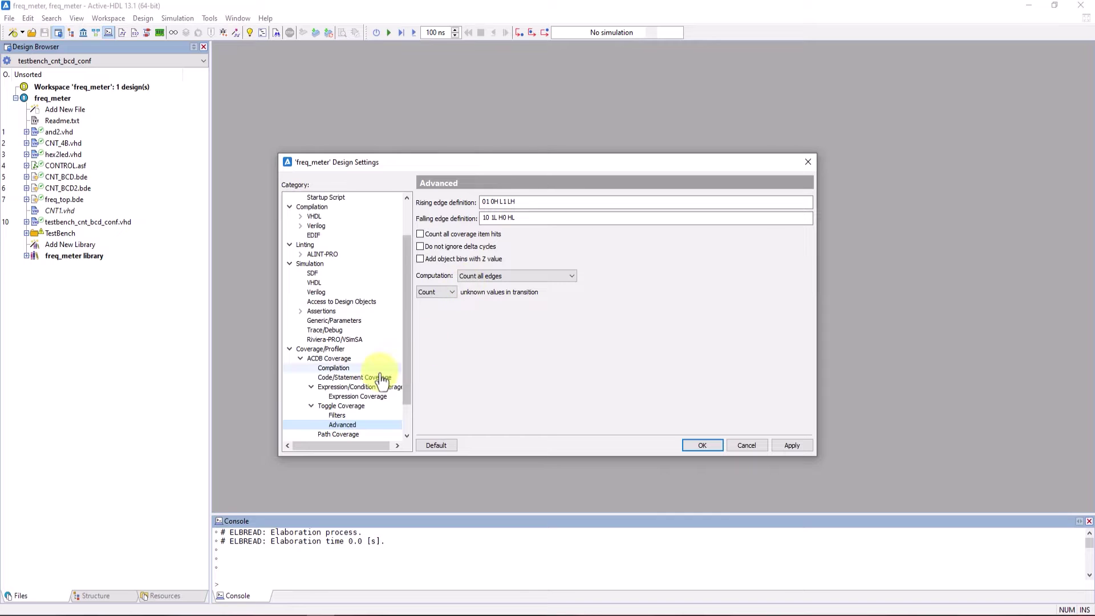
scroll(371, 388, "down", 1)
left_click(342, 406)
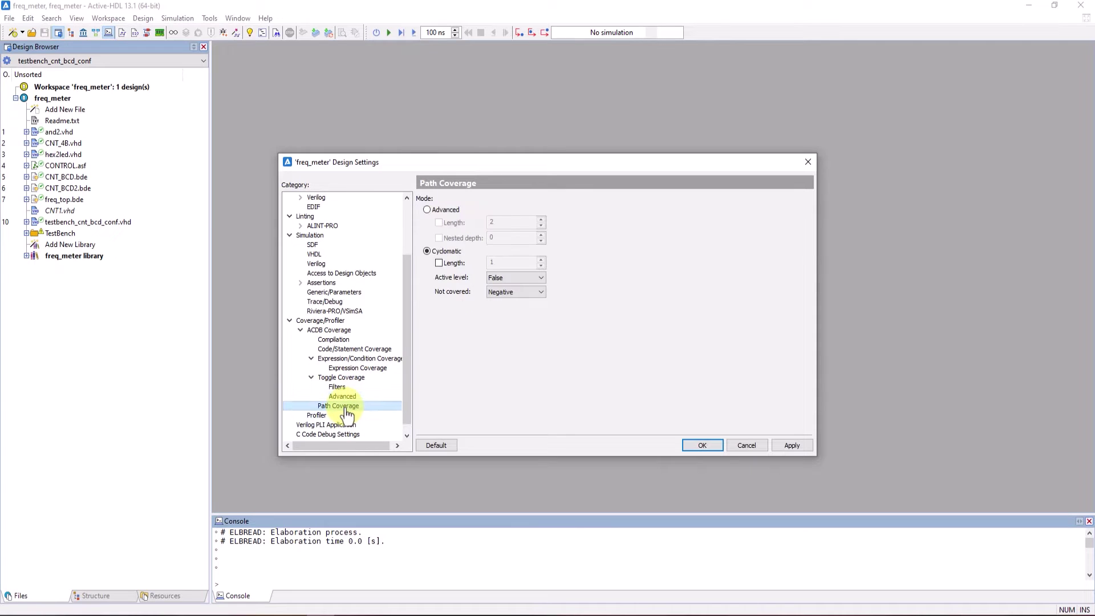
left_click(427, 210)
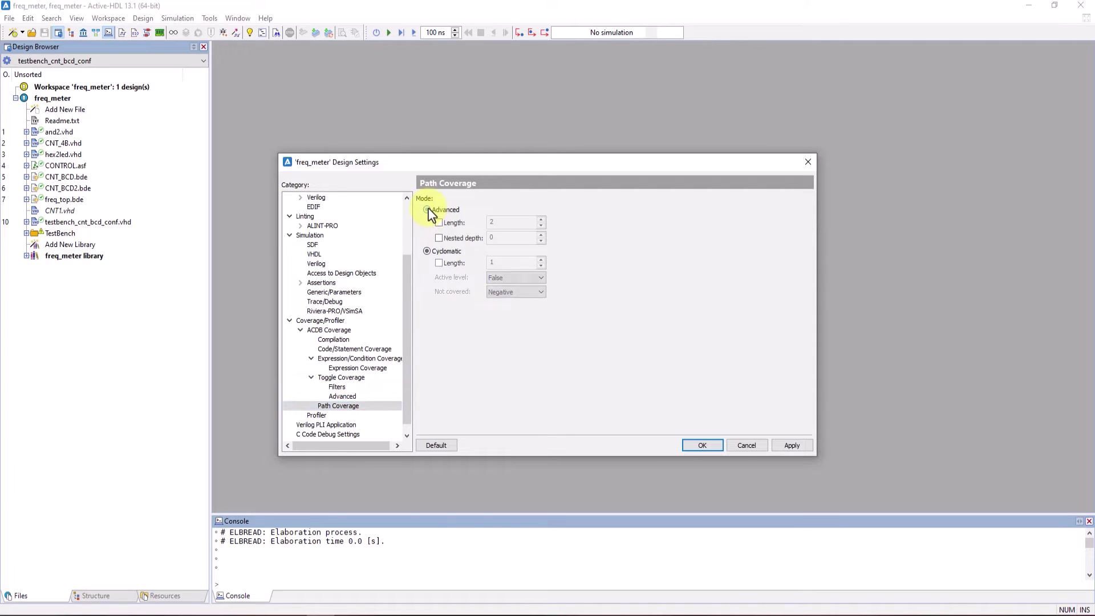
left_click(428, 252)
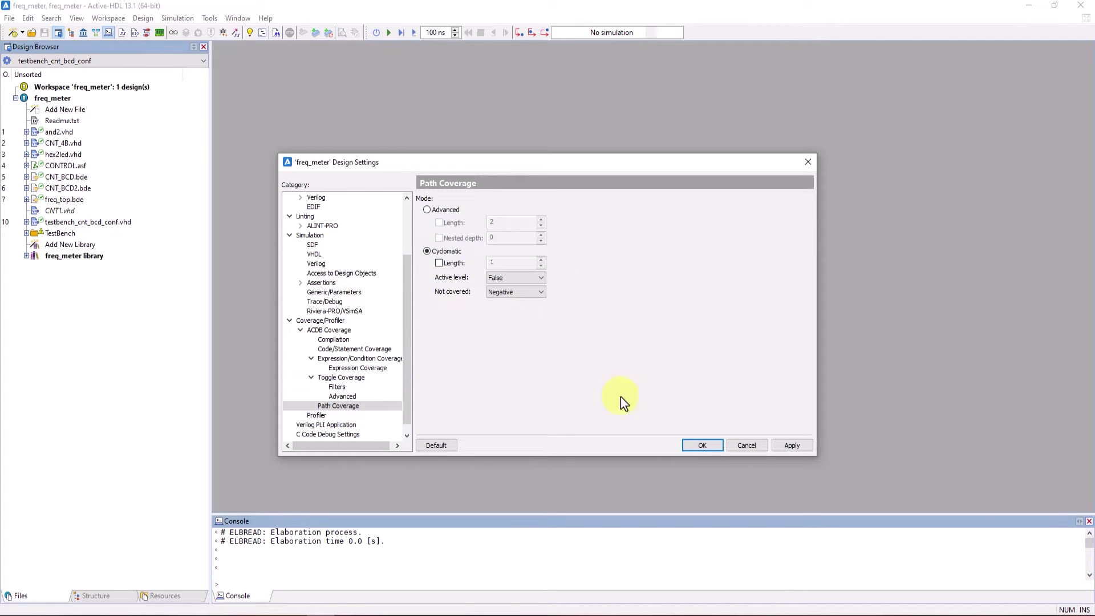
Confirm Design Settings with OK and compile all freq_meter files: 0 errors, 3 warnings
left_click(701, 447)
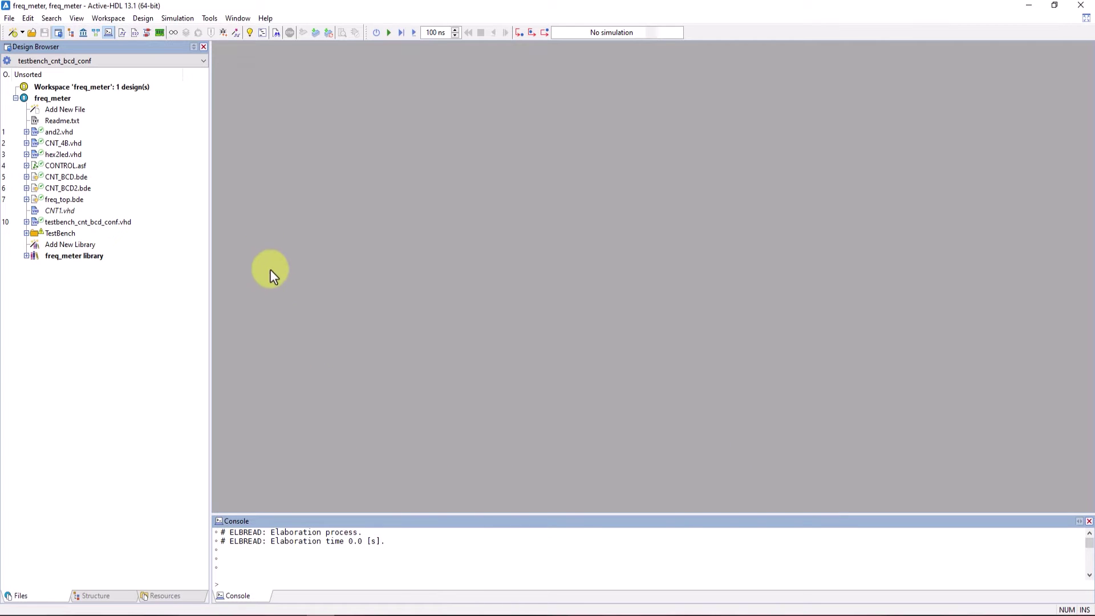
left_click(317, 32)
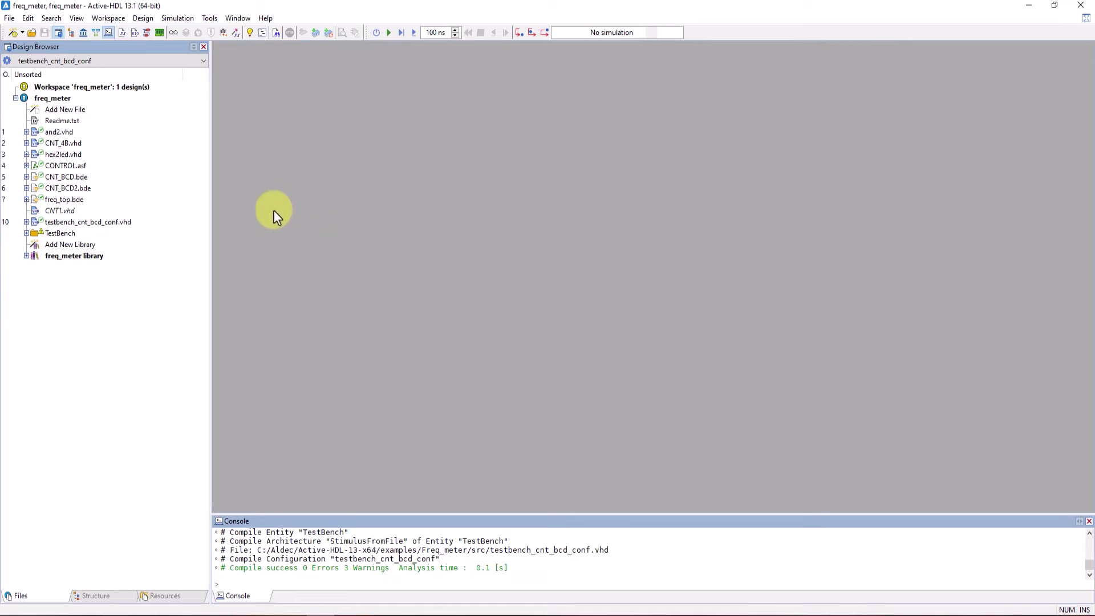
Set testbench_cnt_bcd_conf from the freq_meter library as the top-level unit
left_click(133, 220)
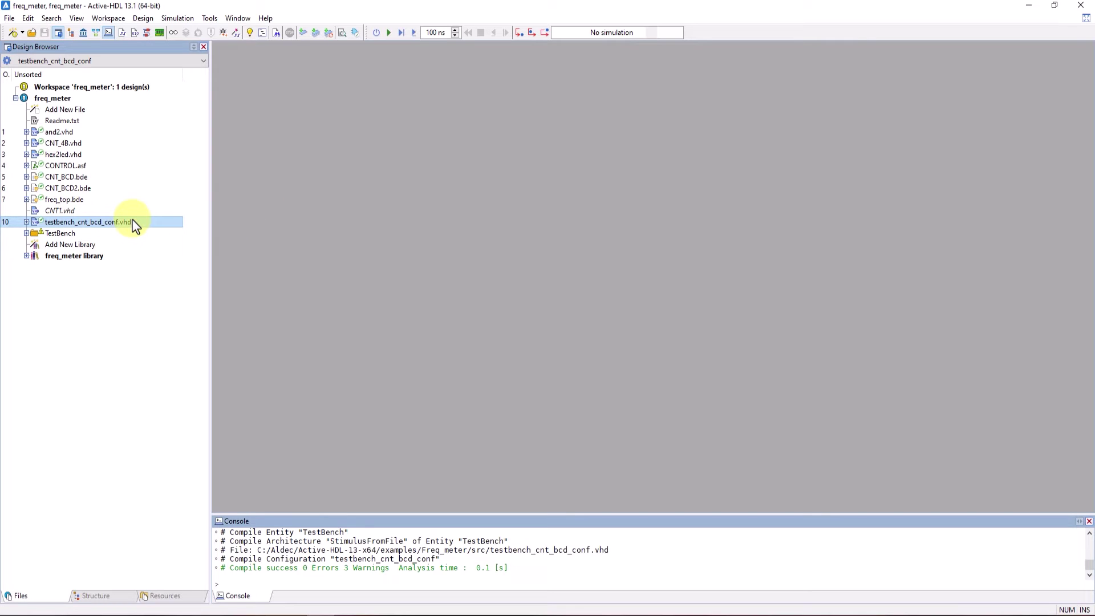
left_click(29, 256)
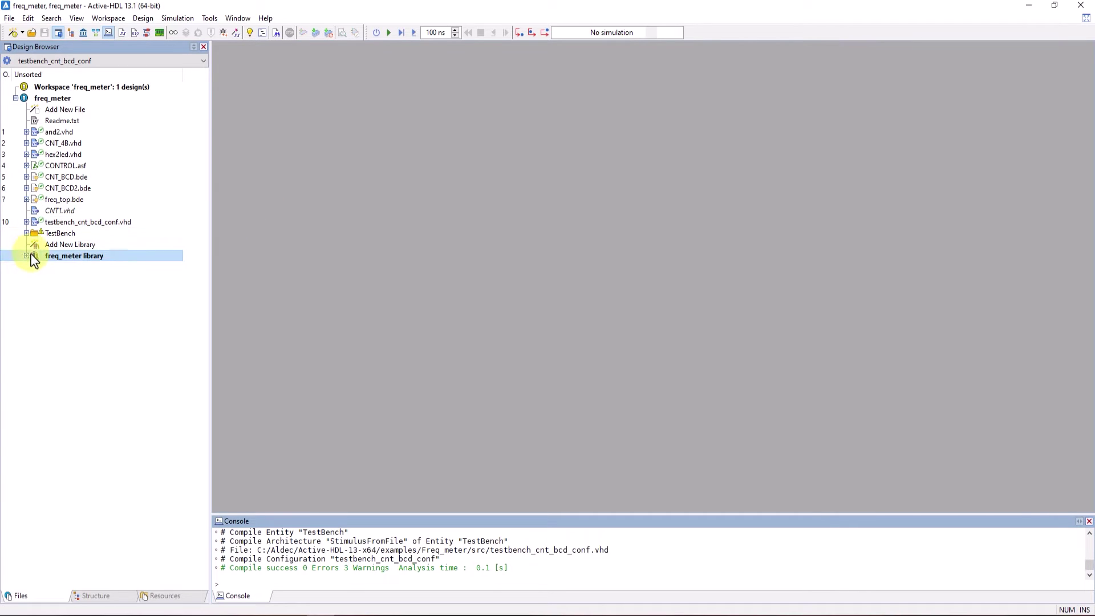
left_click(26, 255)
left_click(73, 369)
right_click(74, 371)
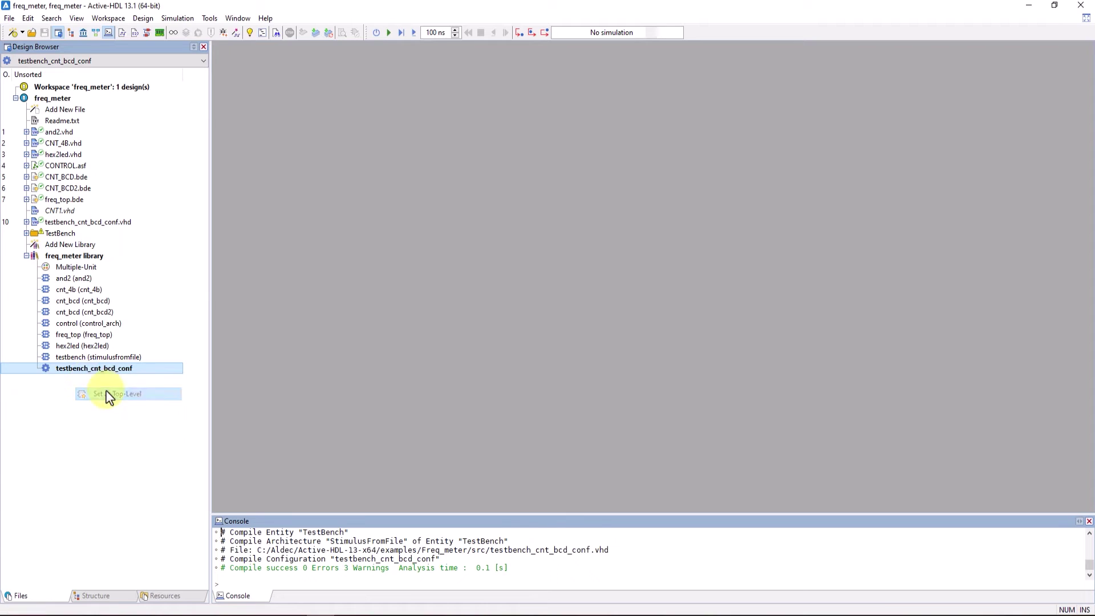
left_click(105, 390)
Initialize the simulation and run it to 25 us with all vectors passing
right_click(121, 377)
left_click(153, 407)
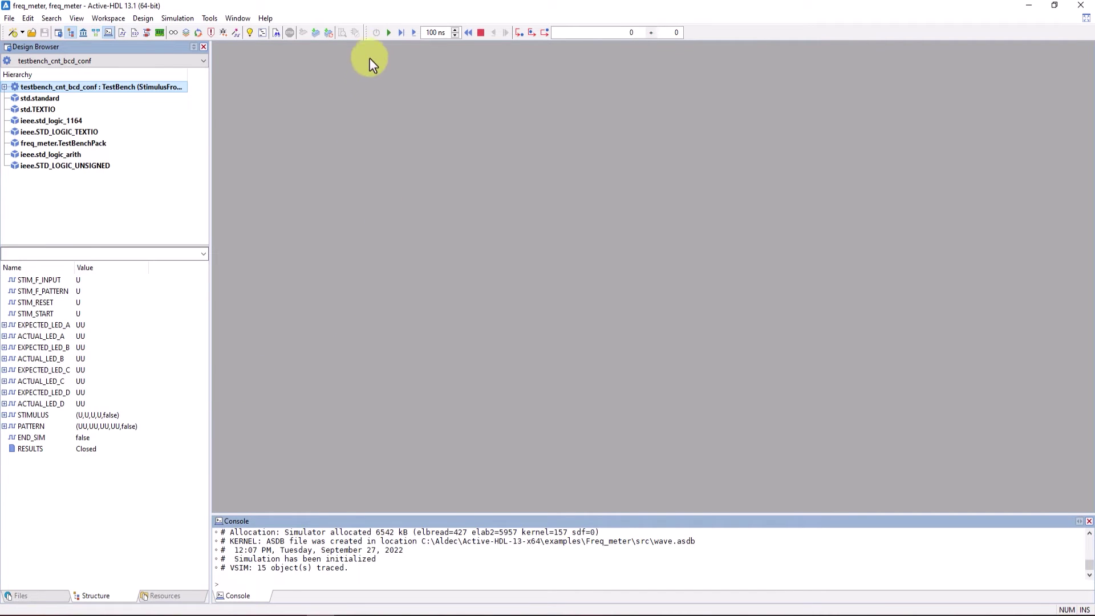
left_click(388, 32)
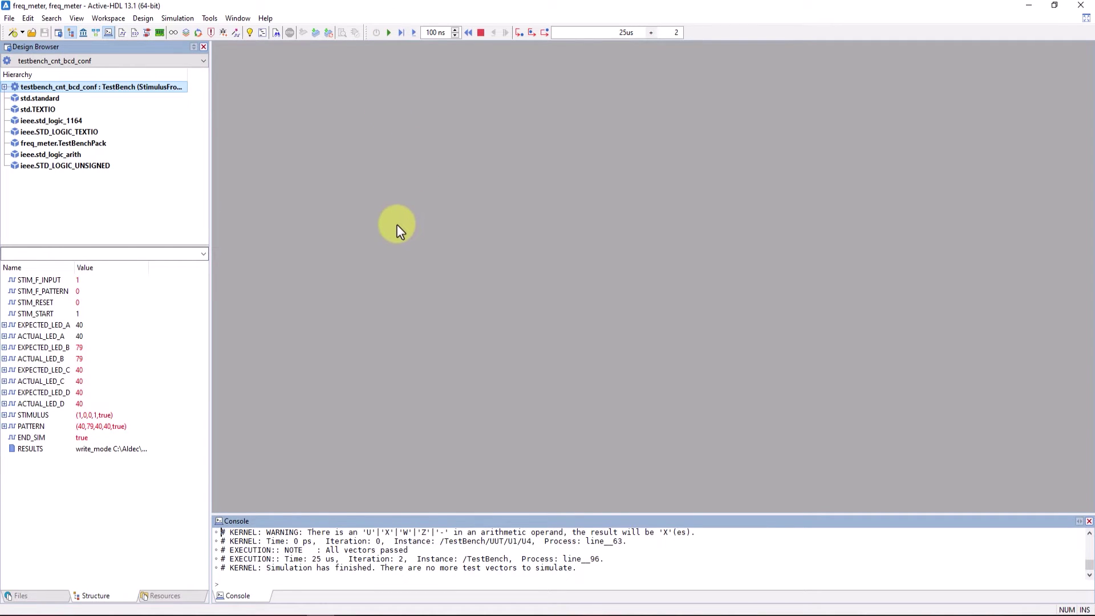
Bring up the Simulation > ACDB Coverage > Generate Report dialog and center it
left_click(207, 16)
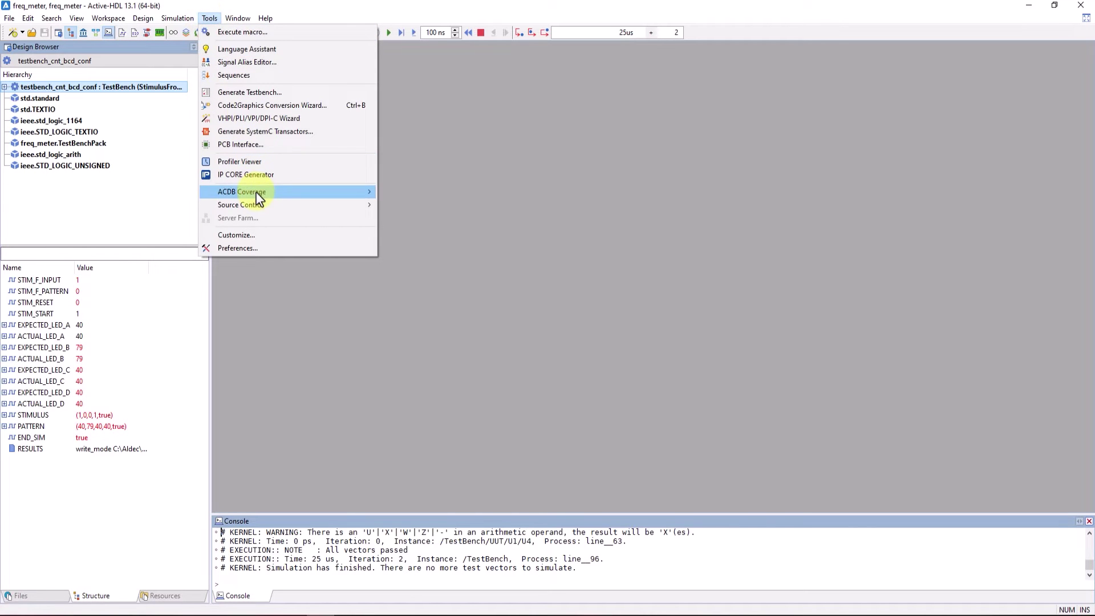
mouse_move(256, 192)
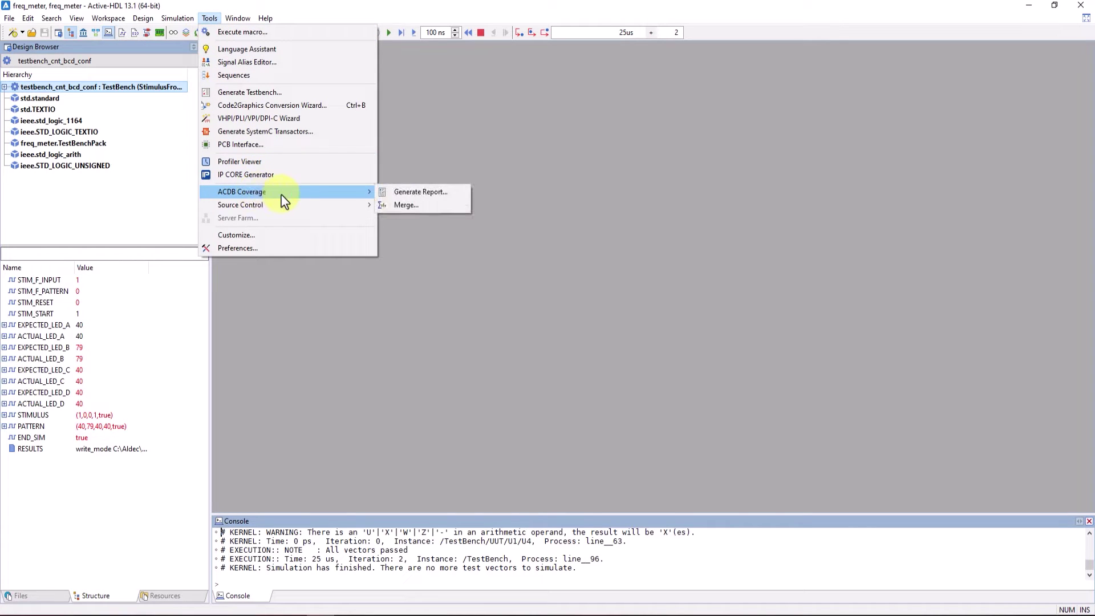
left_click(431, 132)
left_click(171, 19)
mouse_move(208, 243)
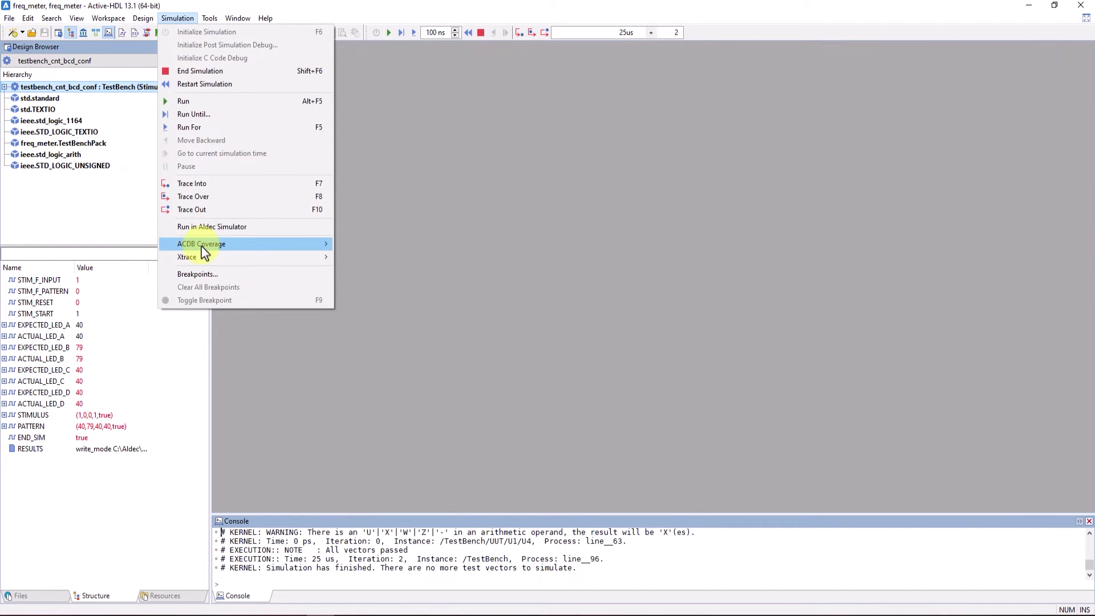
left_click(341, 245)
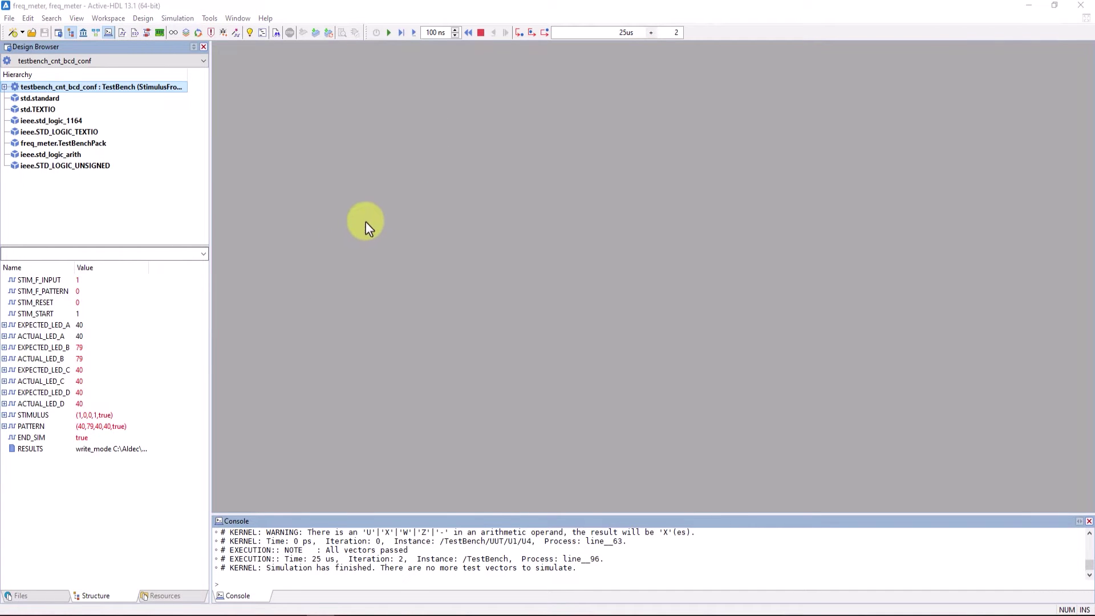
left_click_drag(628, 36, 565, 120)
Review the filter, assertion, path, expression, FSM, toggle and covergroup pages, then generate acdb_coverage.html
left_click(475, 163)
left_click(487, 184)
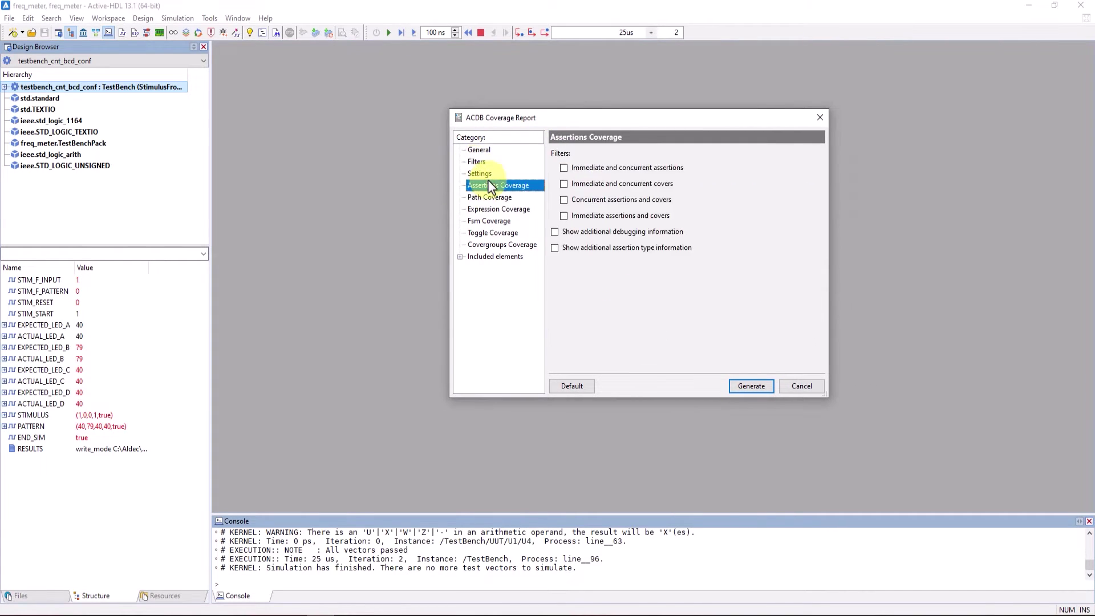
left_click(485, 175)
left_click(494, 187)
left_click(494, 198)
left_click(498, 210)
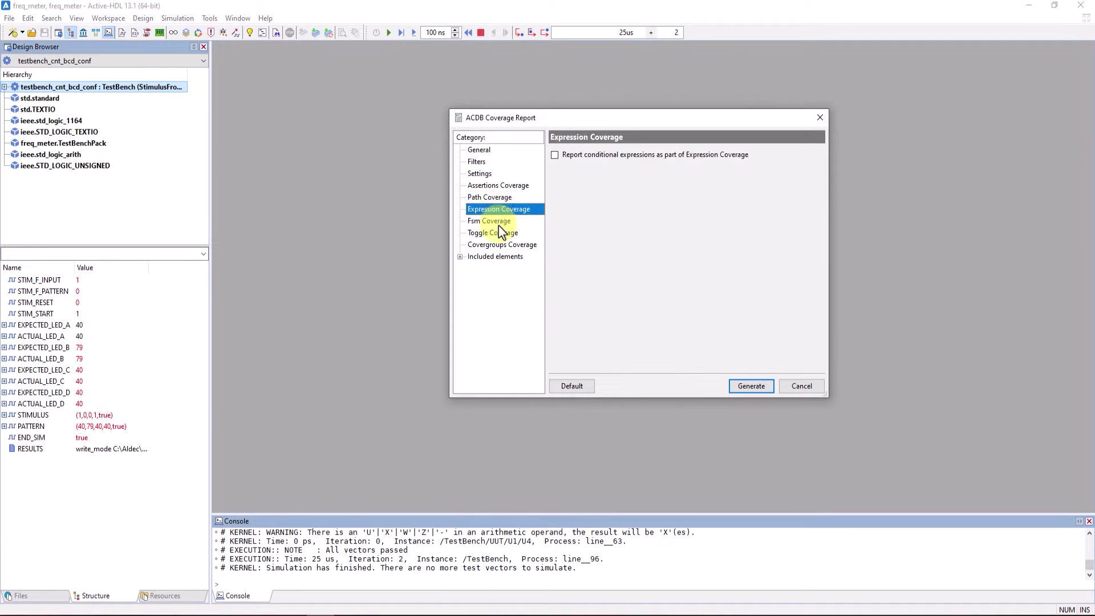
left_click(496, 222)
left_click(499, 234)
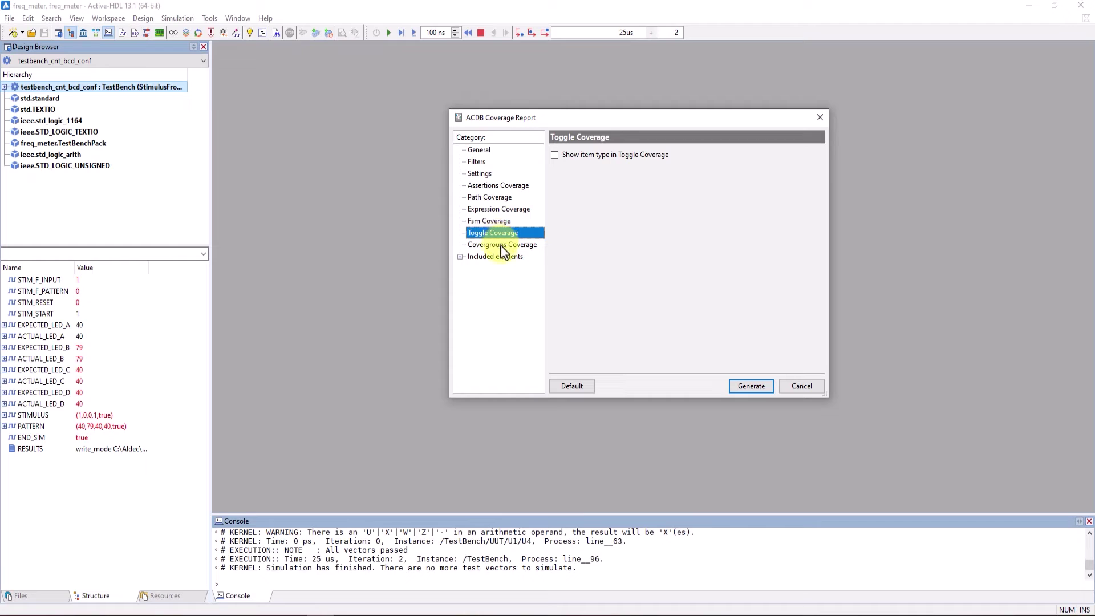
left_click(501, 246)
left_click(497, 257)
left_click(490, 149)
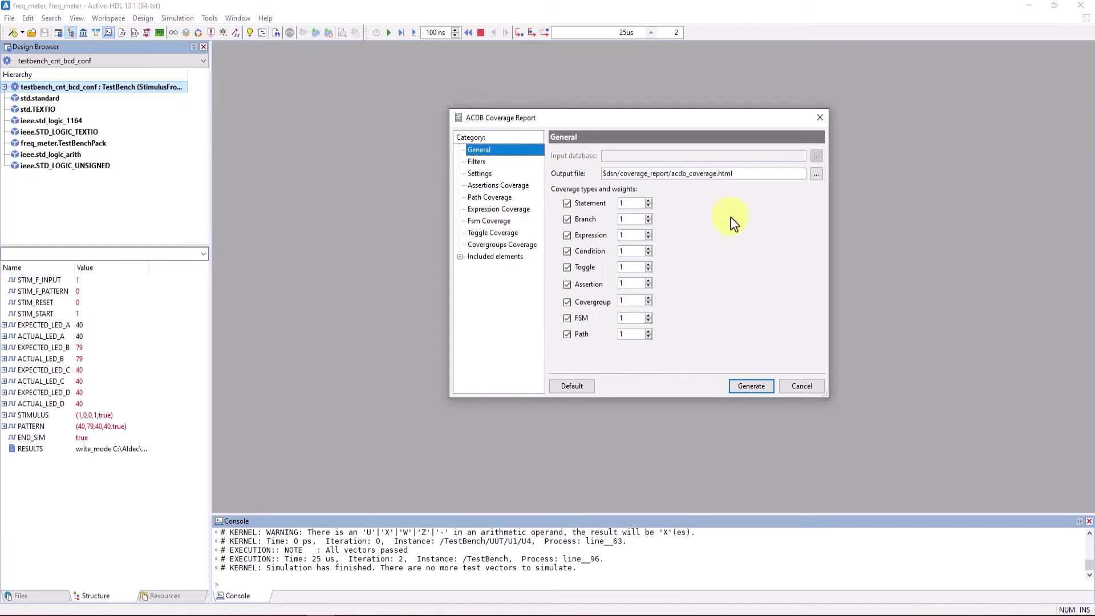
left_click(744, 386)
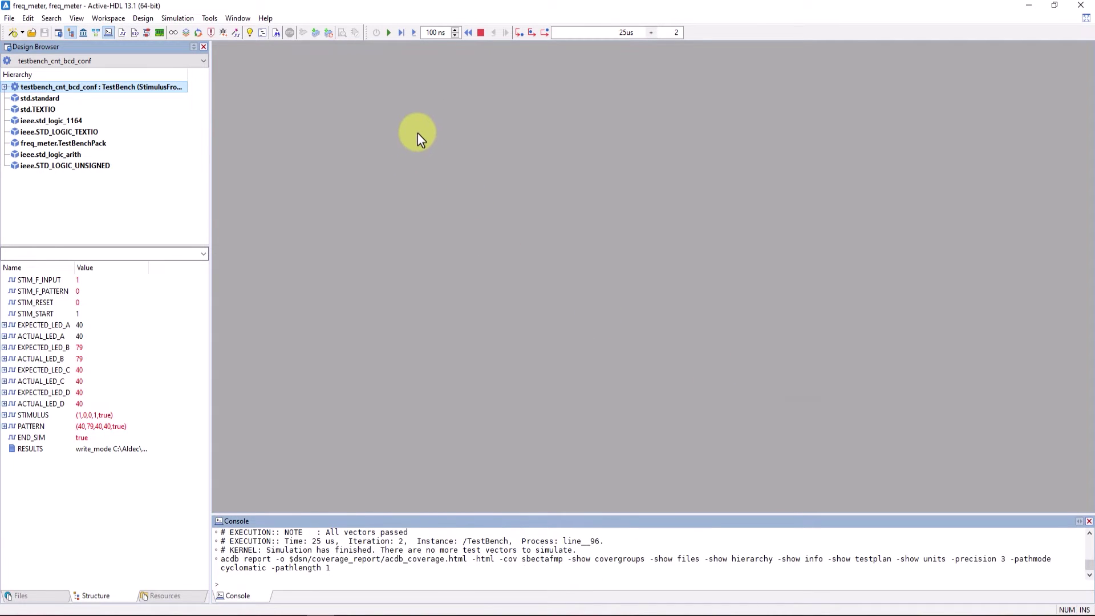
Highlight the acdb report console command, then browse for a file up to the Aldec folder
left_click_drag(222, 560, 337, 566)
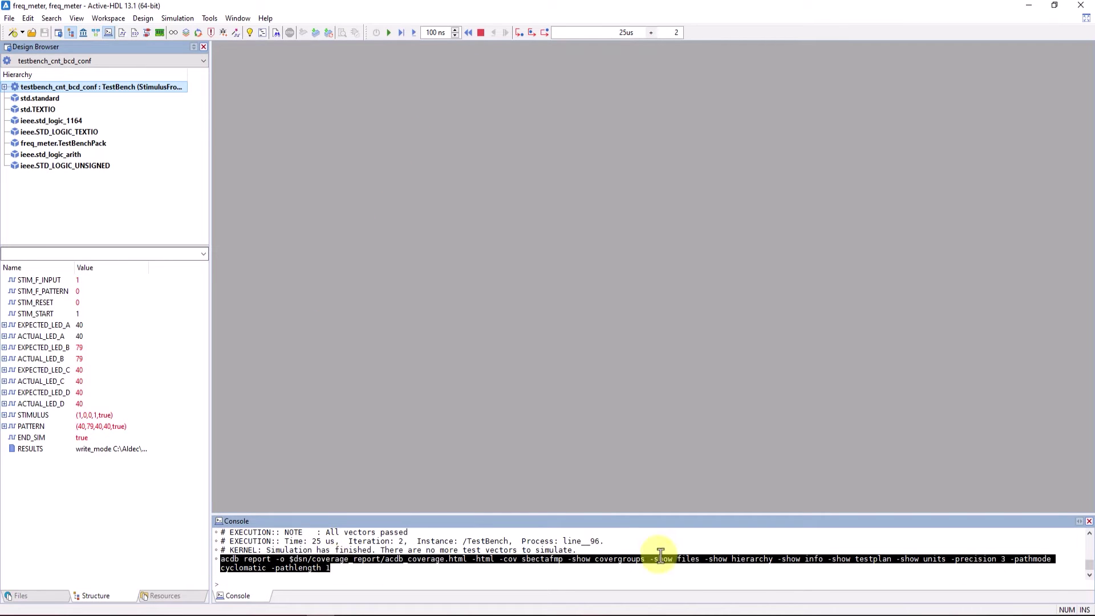
left_click(377, 550)
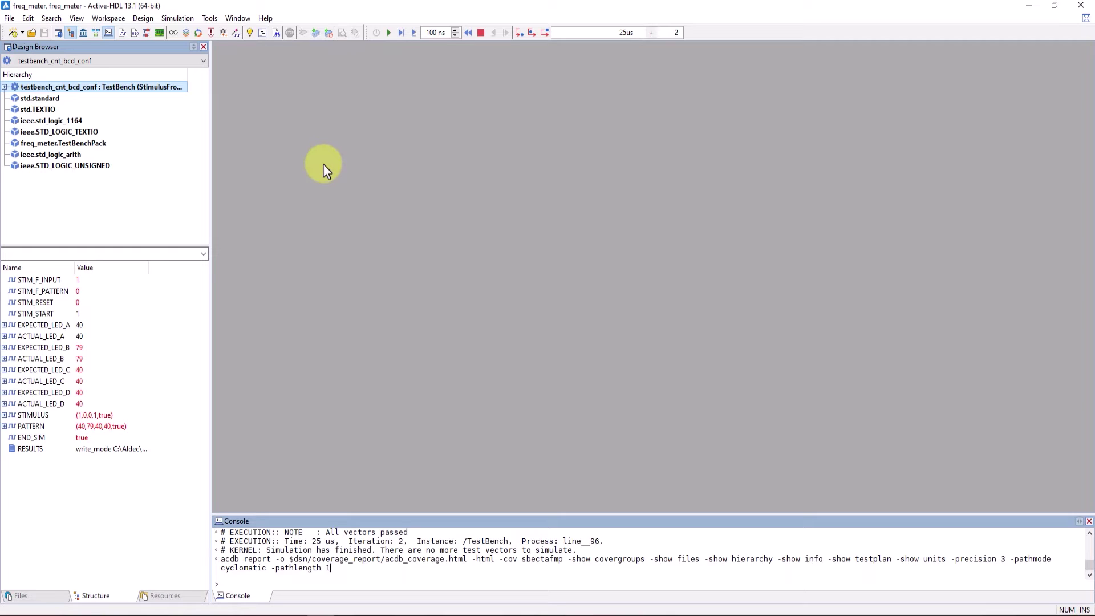
left_click(30, 34)
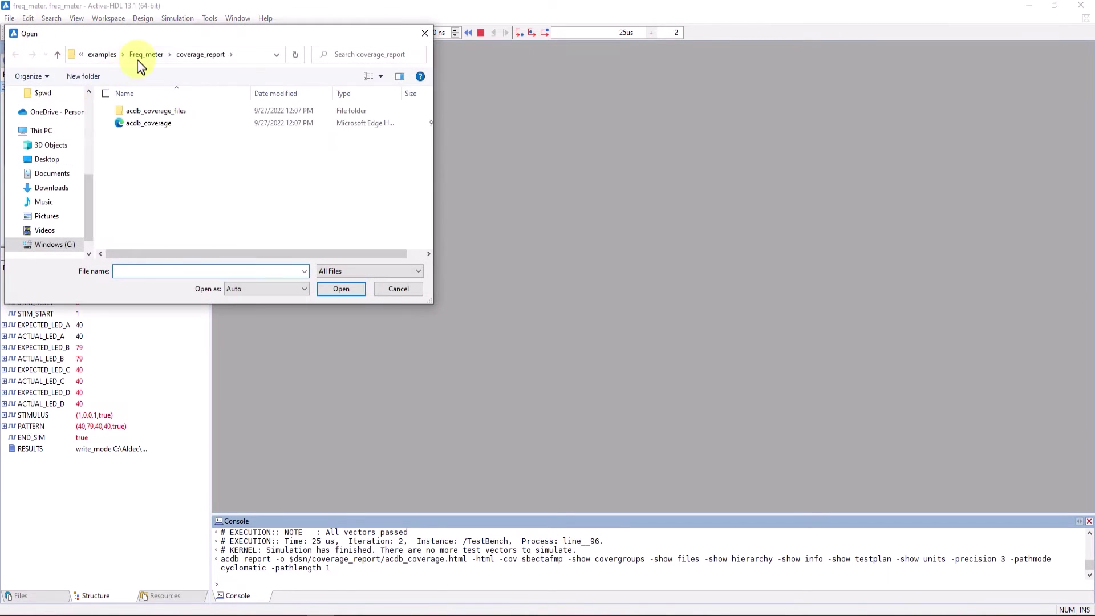
left_click(138, 57)
left_click(123, 56)
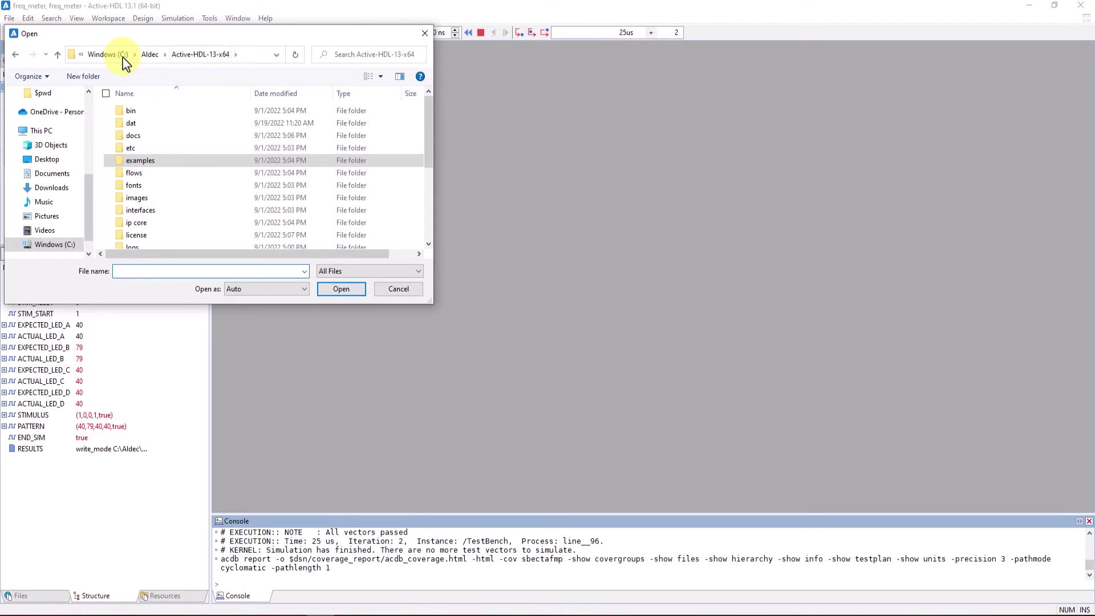
left_click(148, 54)
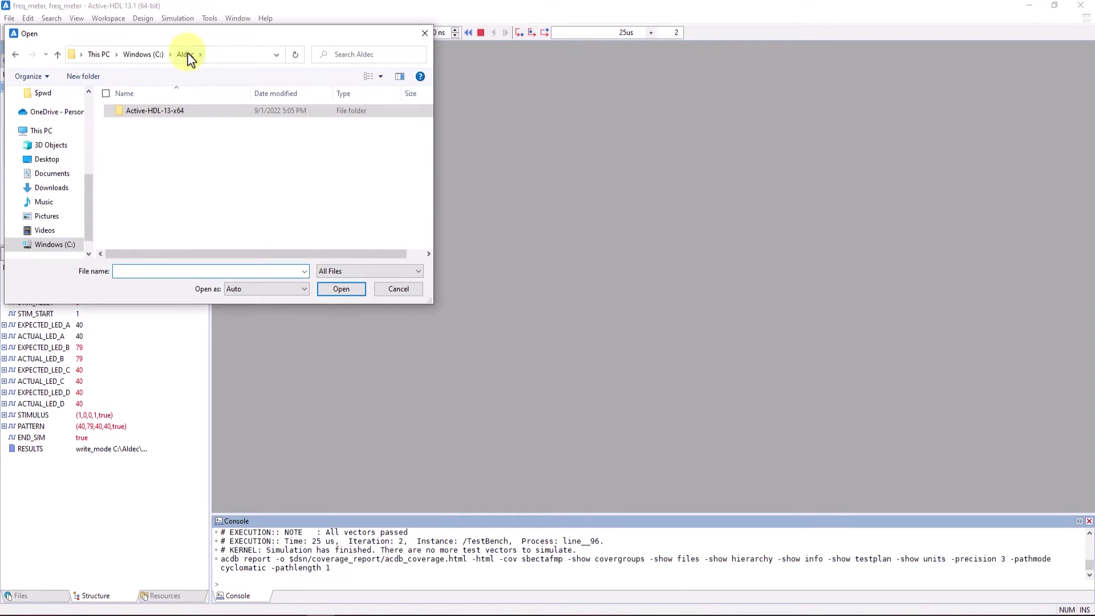
Navigate through Active-HDL-13-x64 > examples > Freq_meter into the coverage_report folder
double_click(153, 114)
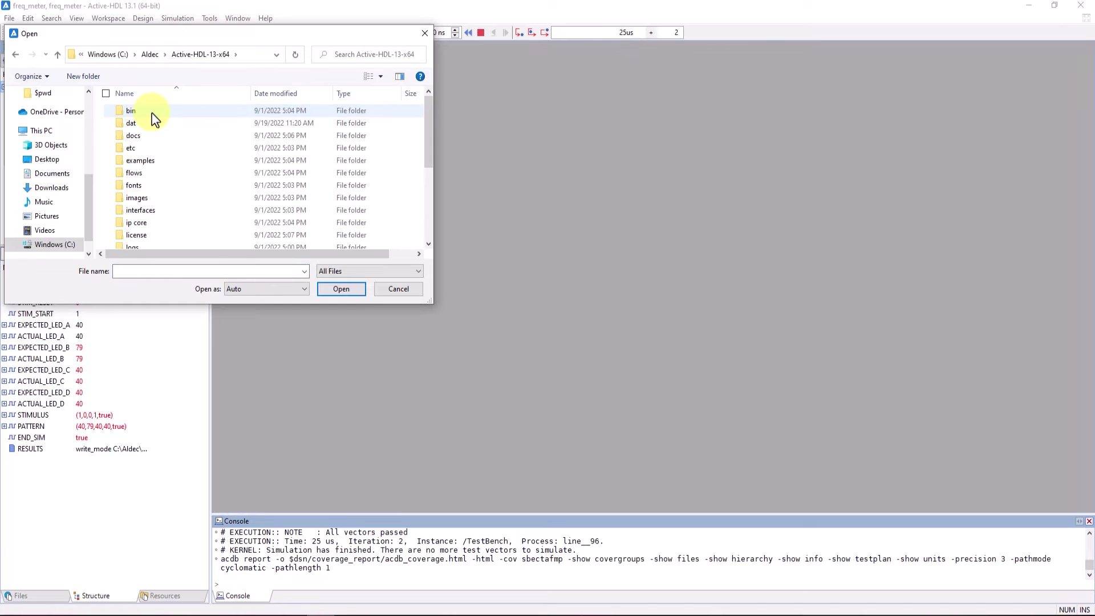
double_click(150, 165)
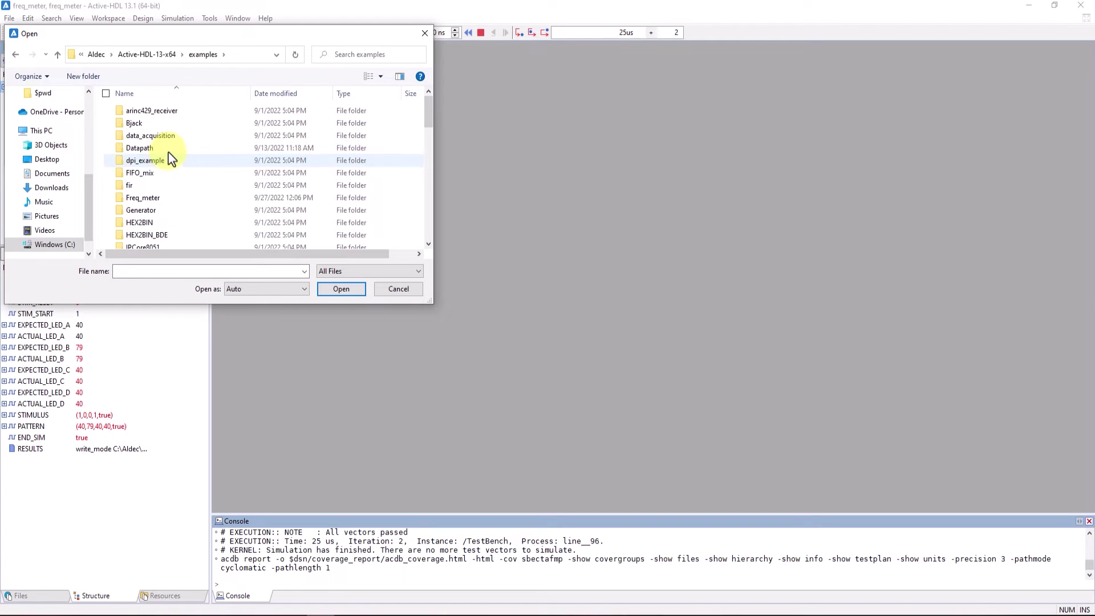
double_click(149, 197)
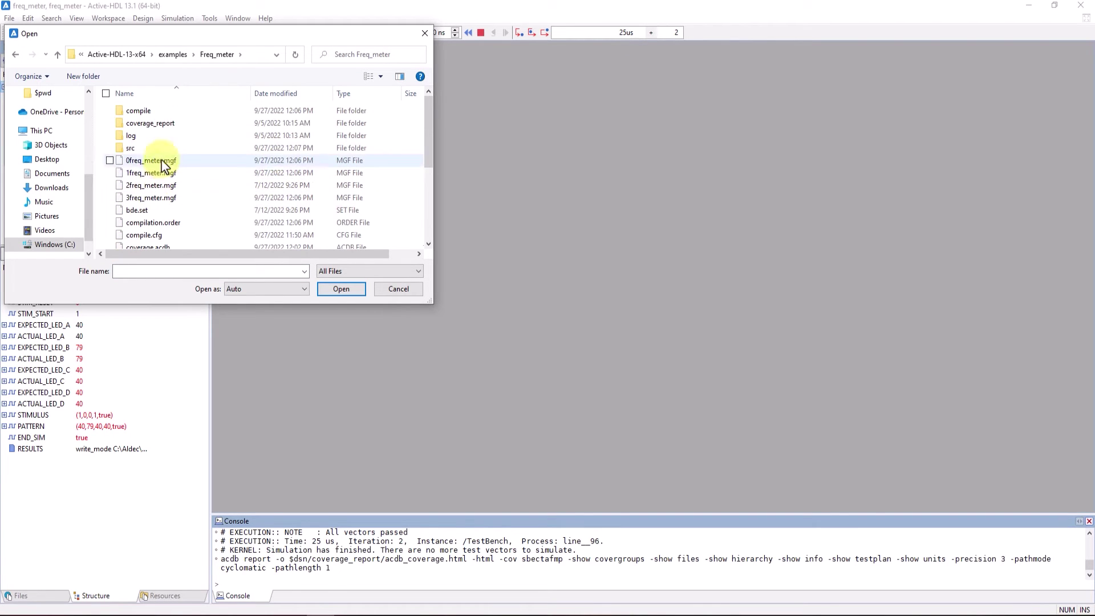
left_click(164, 129)
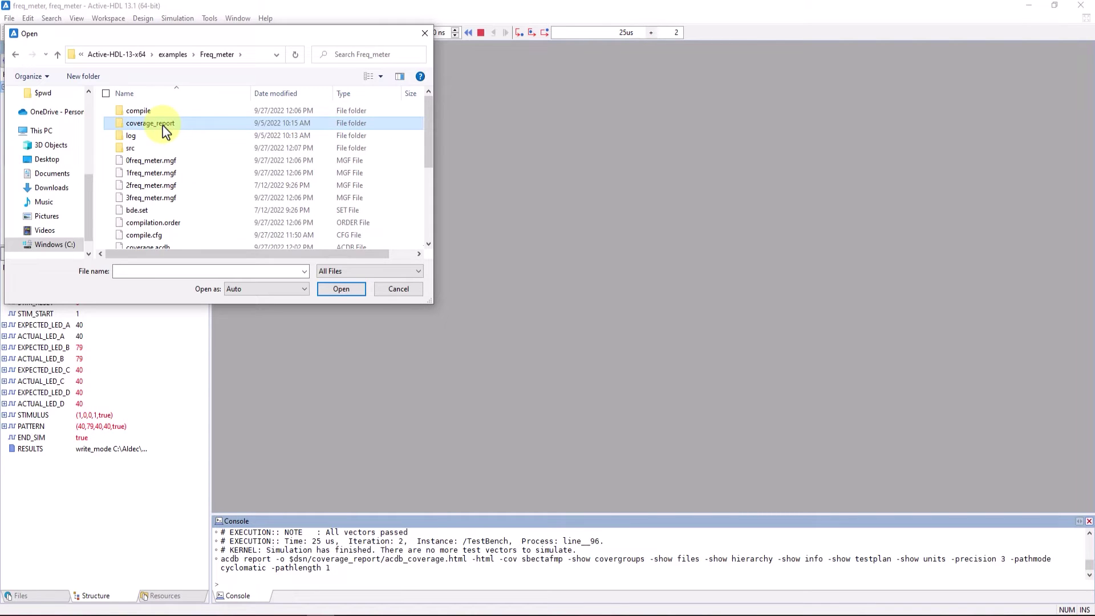
double_click(166, 129)
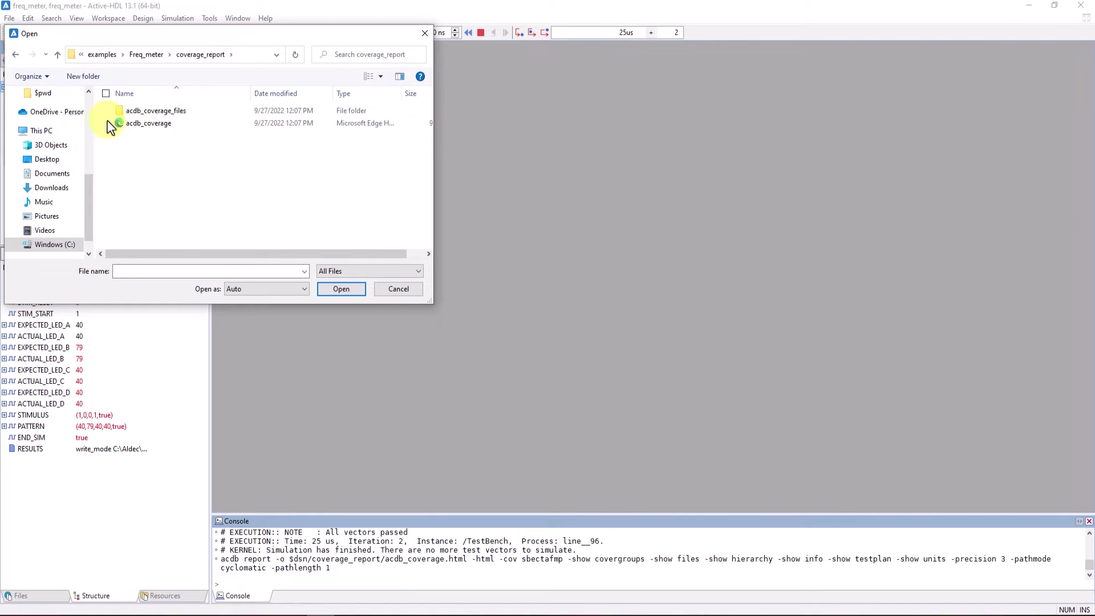
Open acdb_coverage.html, close its tab and end the simulation
double_click(158, 124)
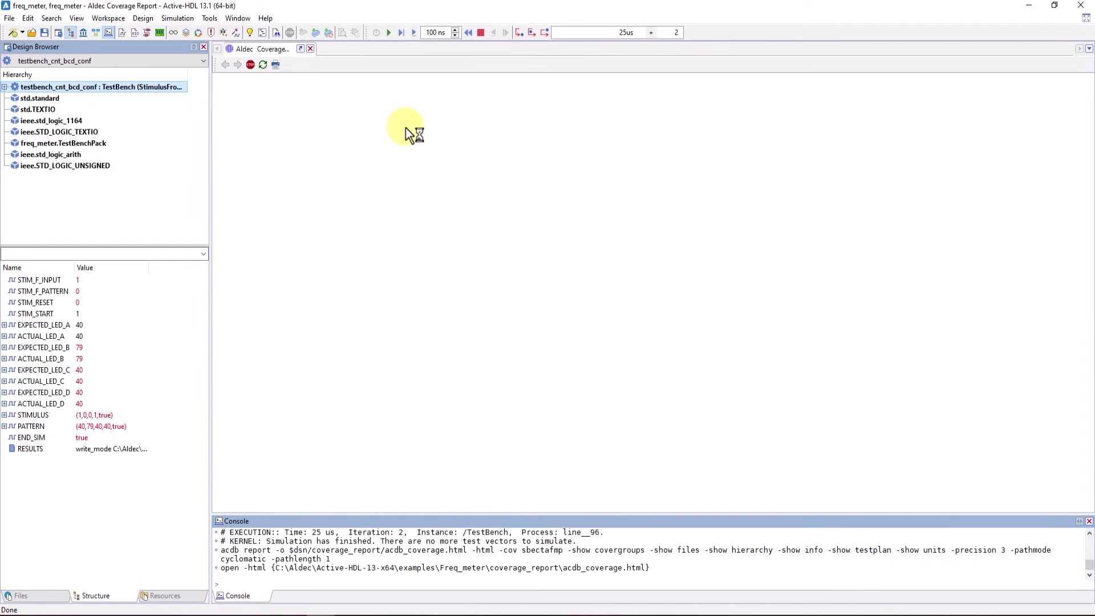
left_click(310, 48)
left_click(482, 34)
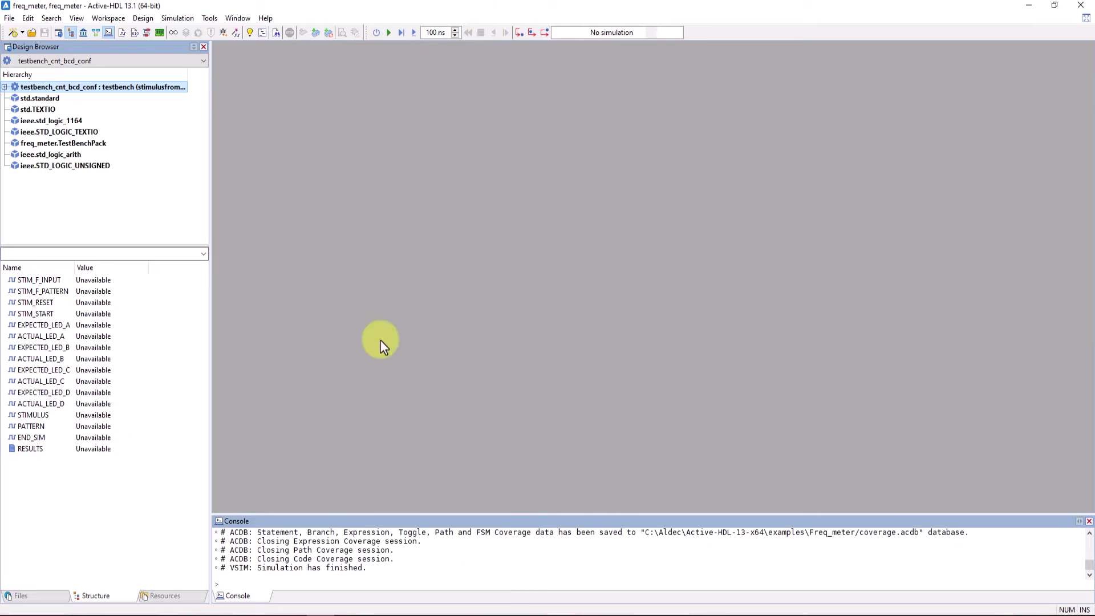
Show the design's Files list and expand the TestBench folder
left_click(44, 598)
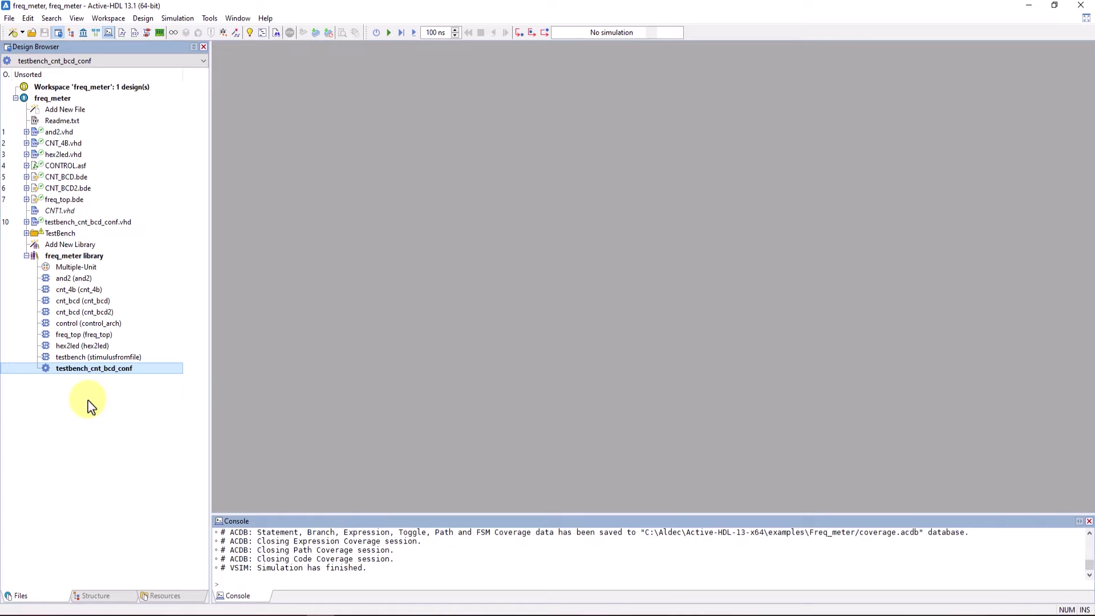
left_click(57, 234)
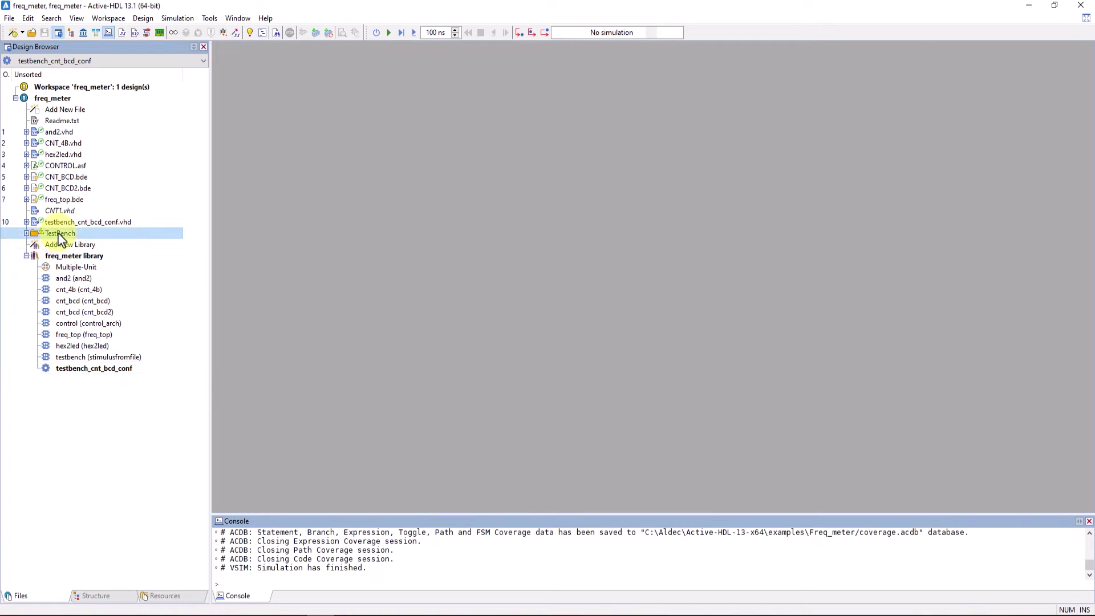
left_click(27, 233)
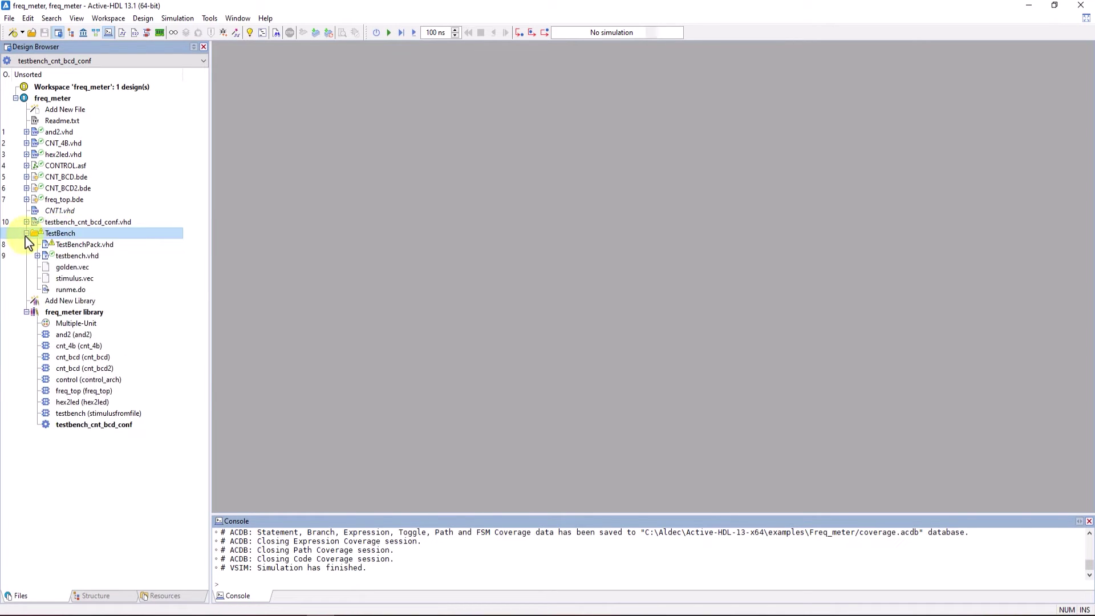
double_click(72, 290)
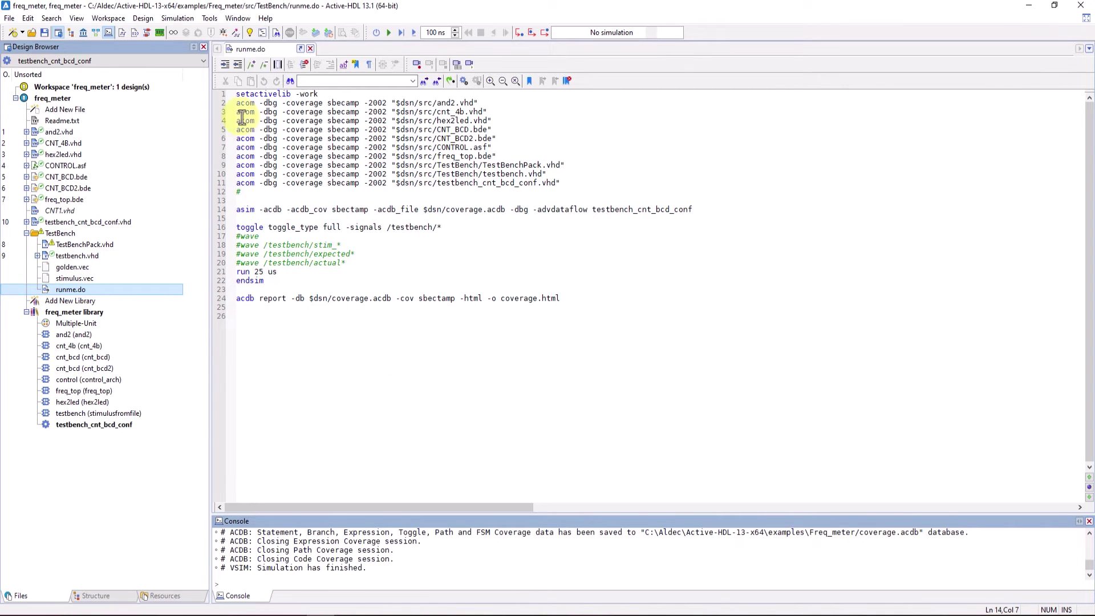
left_click_drag(240, 107, 484, 109)
left_click(358, 112)
left_click_drag(259, 104, 324, 103)
left_click(329, 105)
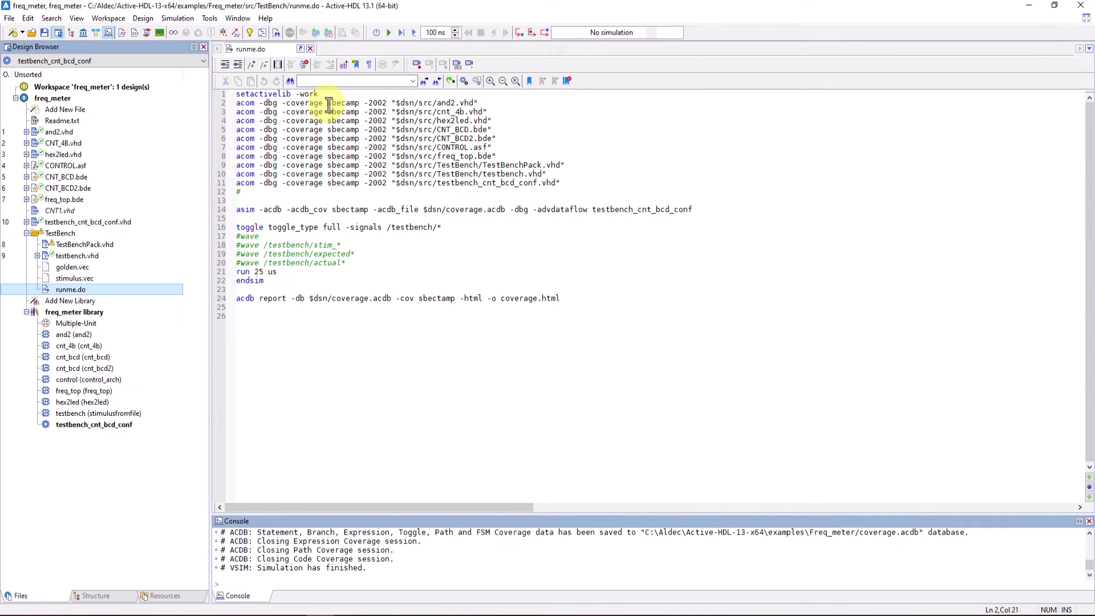
double_click(329, 104)
left_click(328, 103)
left_click_drag(328, 103, 335, 104)
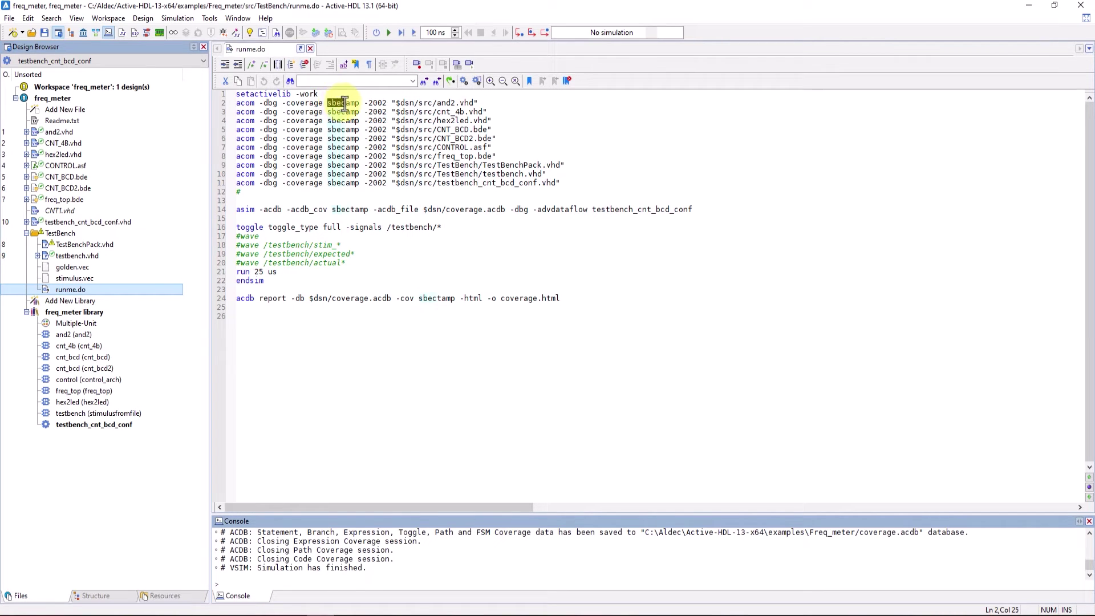
left_click_drag(345, 104, 358, 104)
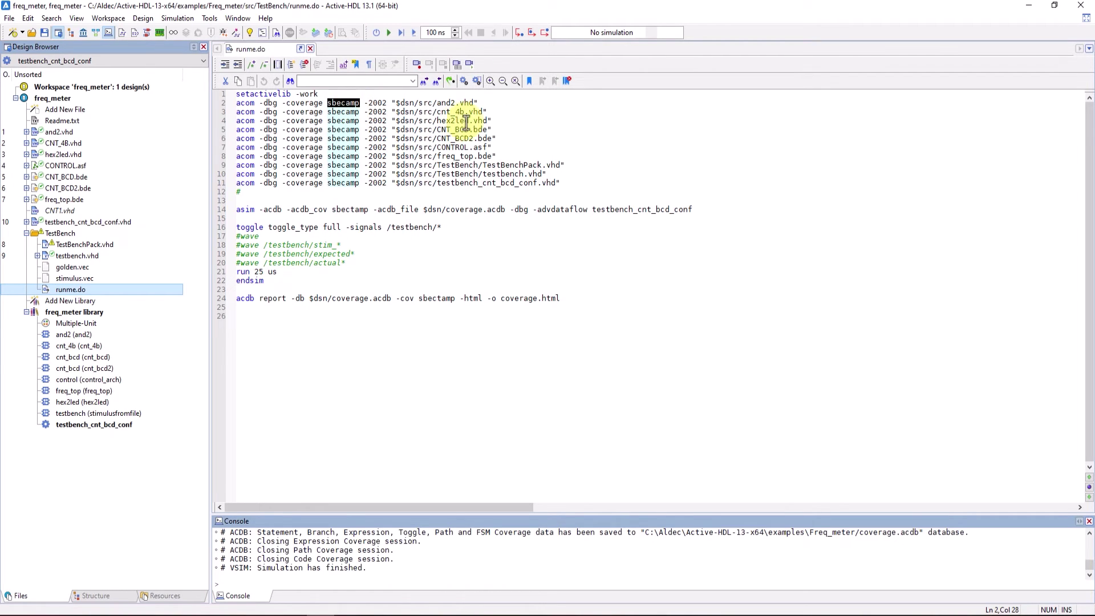
left_click(489, 104)
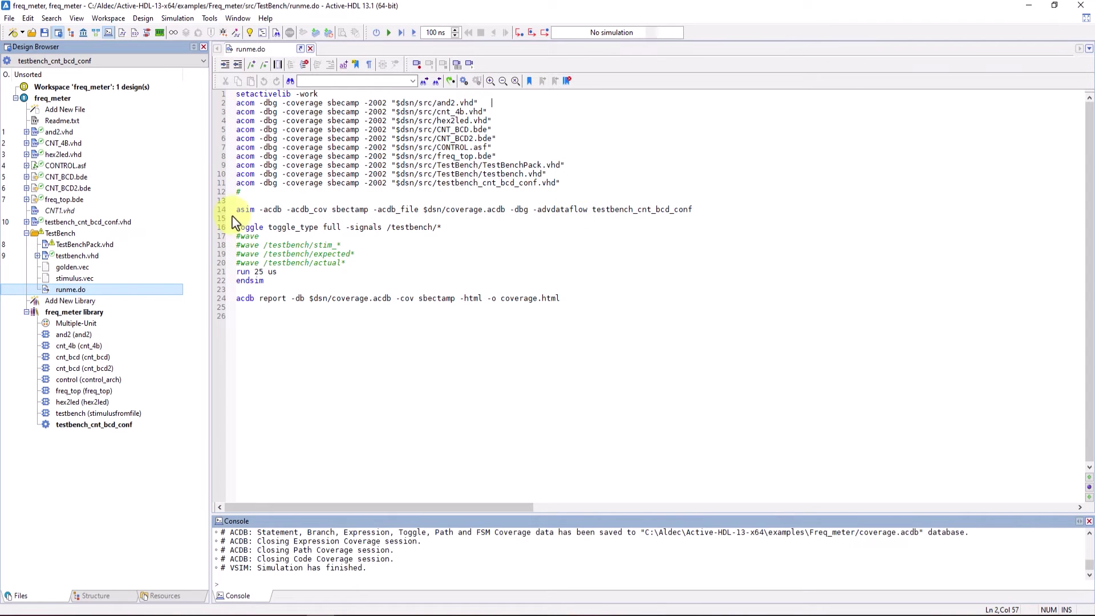
left_click_drag(238, 210, 696, 208)
left_click(259, 209)
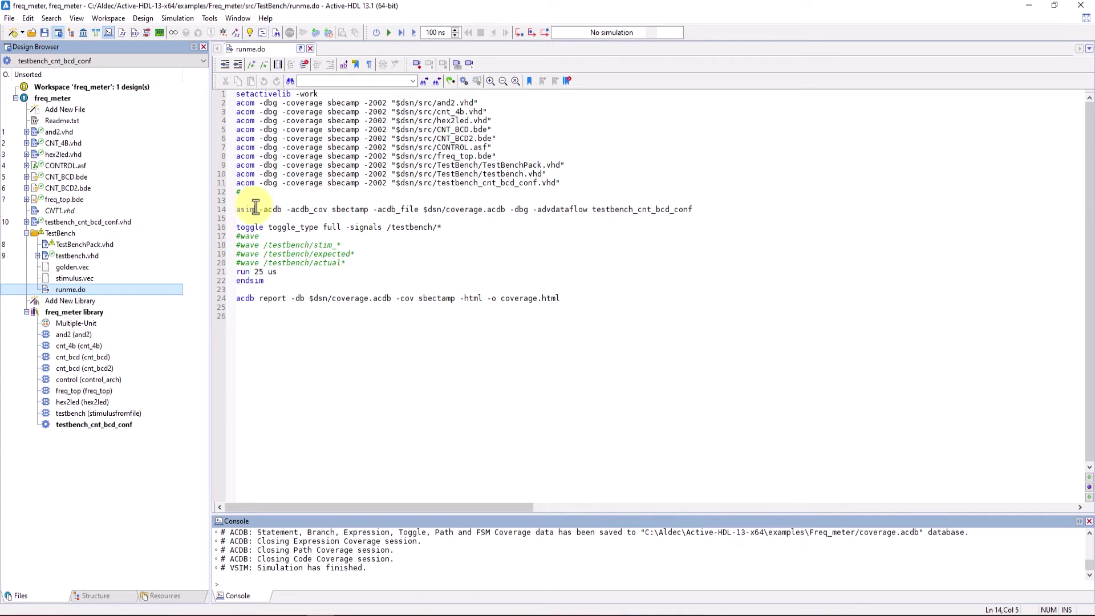
left_click_drag(260, 209, 587, 215)
left_click(286, 210)
left_click(374, 209)
left_click(507, 210)
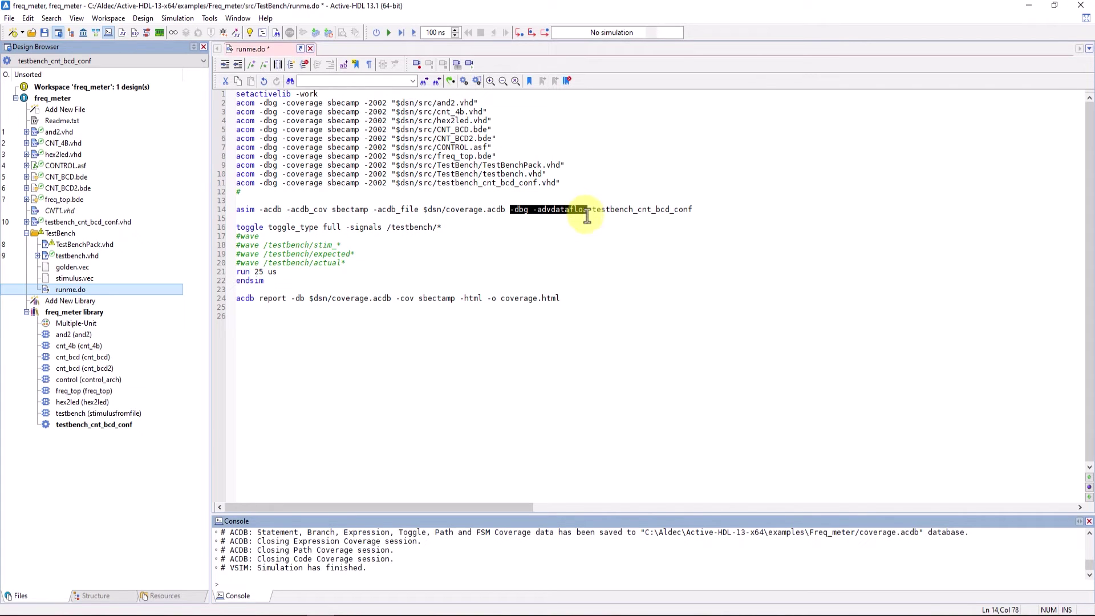
left_click(585, 218)
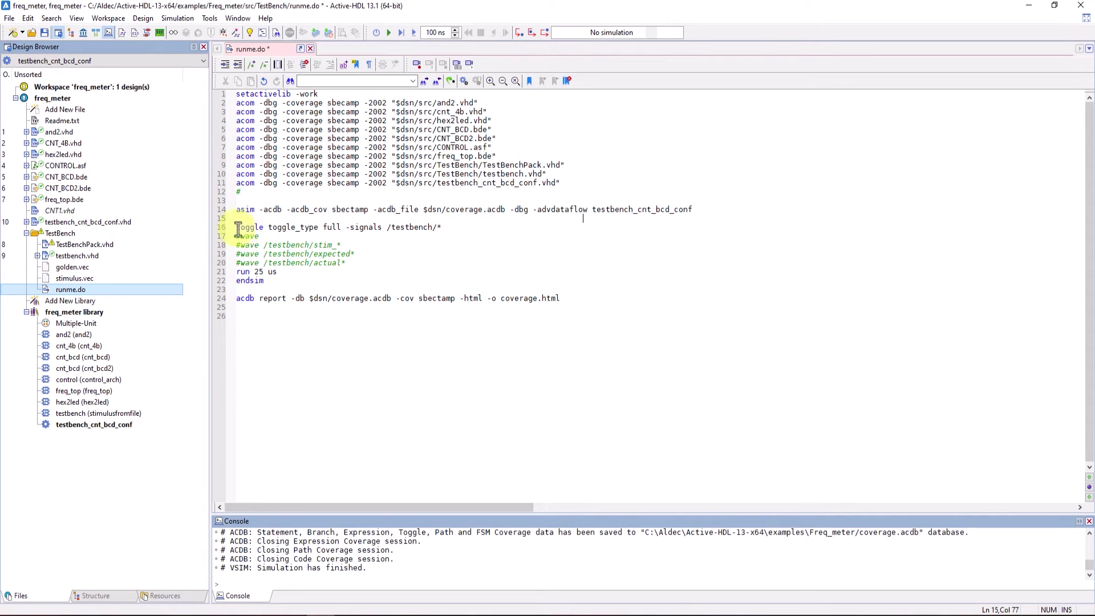
left_click_drag(239, 227, 441, 228)
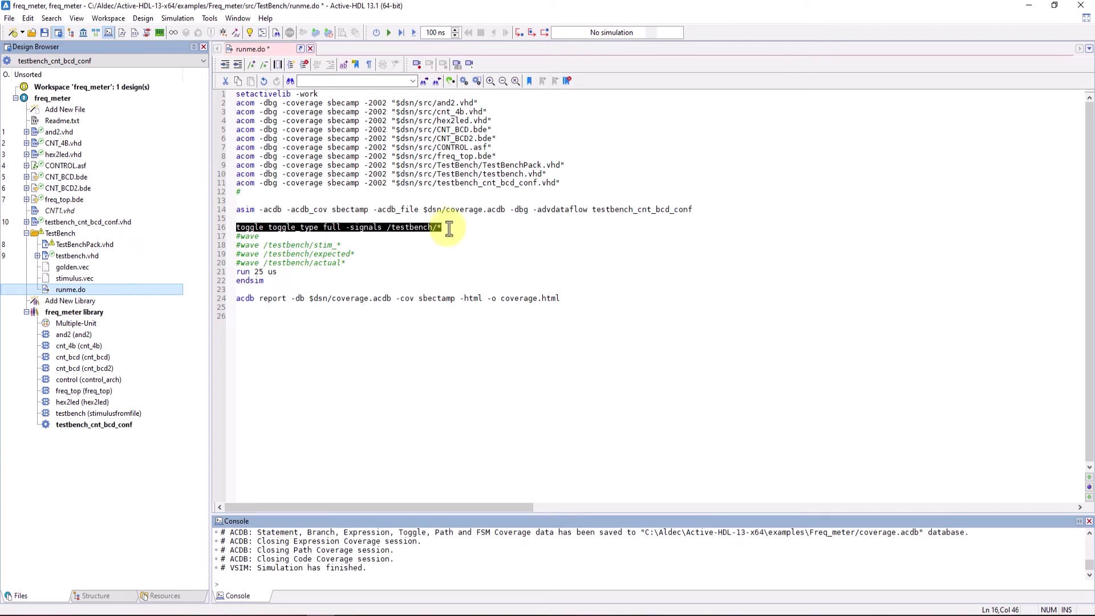
left_click(444, 227)
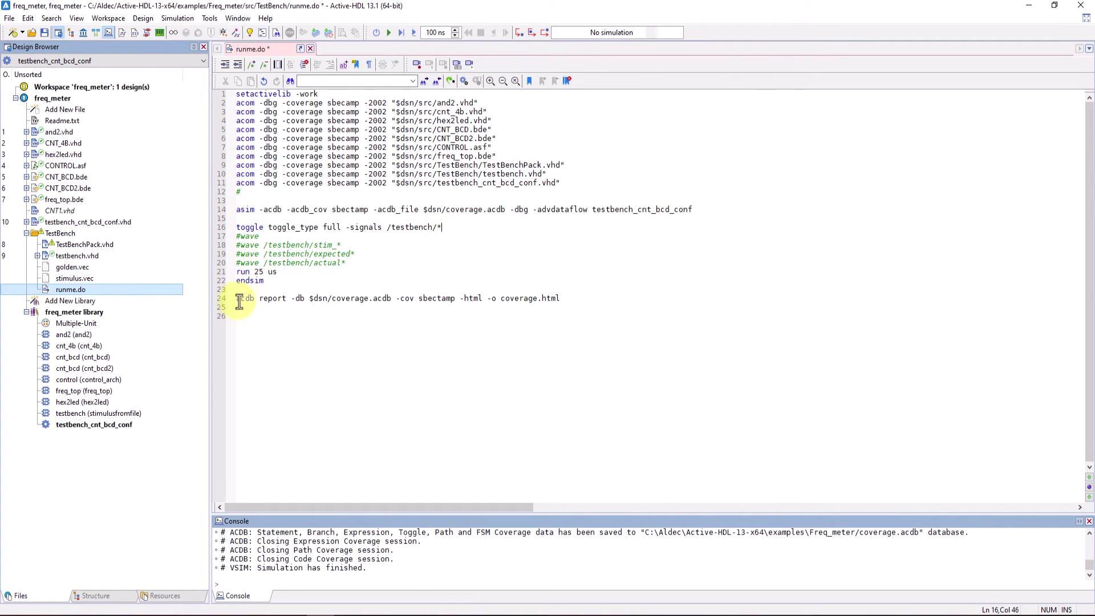
left_click_drag(236, 298, 550, 299)
left_click_drag(263, 298, 365, 301)
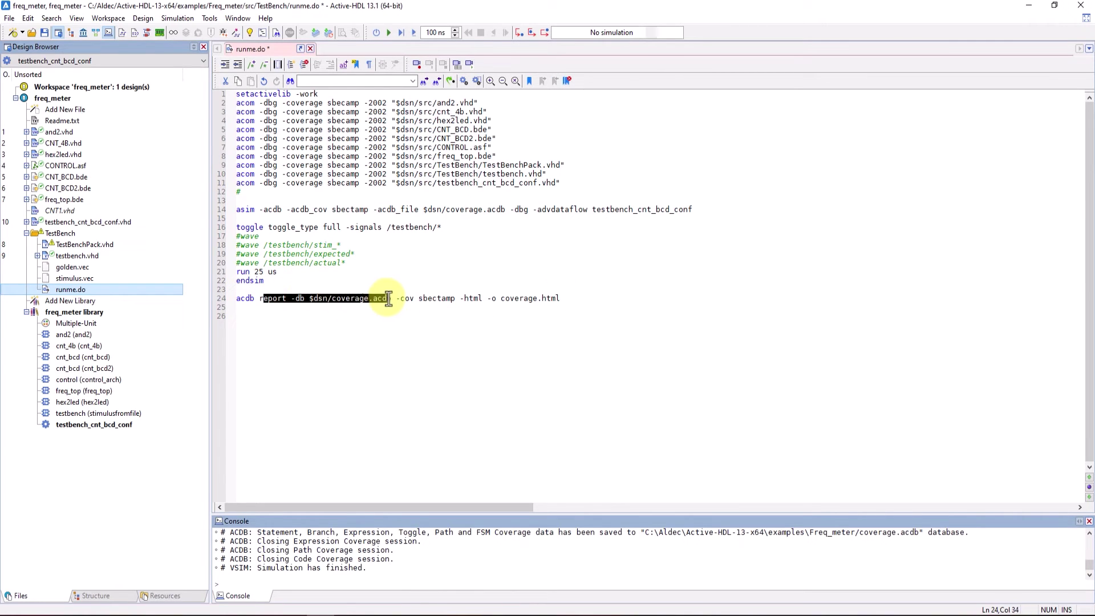
left_click(384, 330)
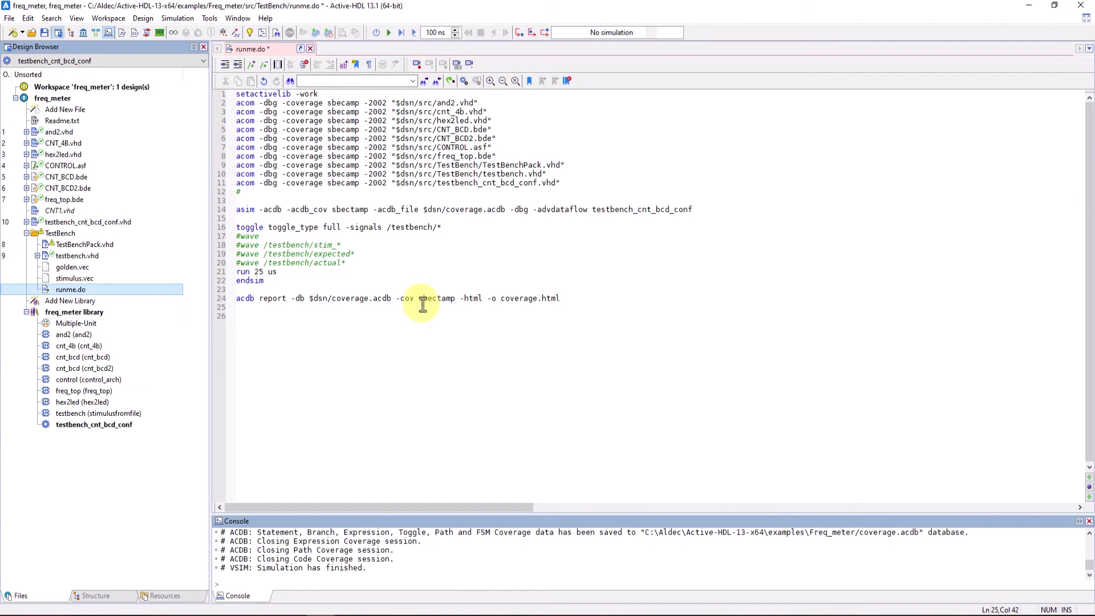
left_click_drag(419, 299, 459, 297)
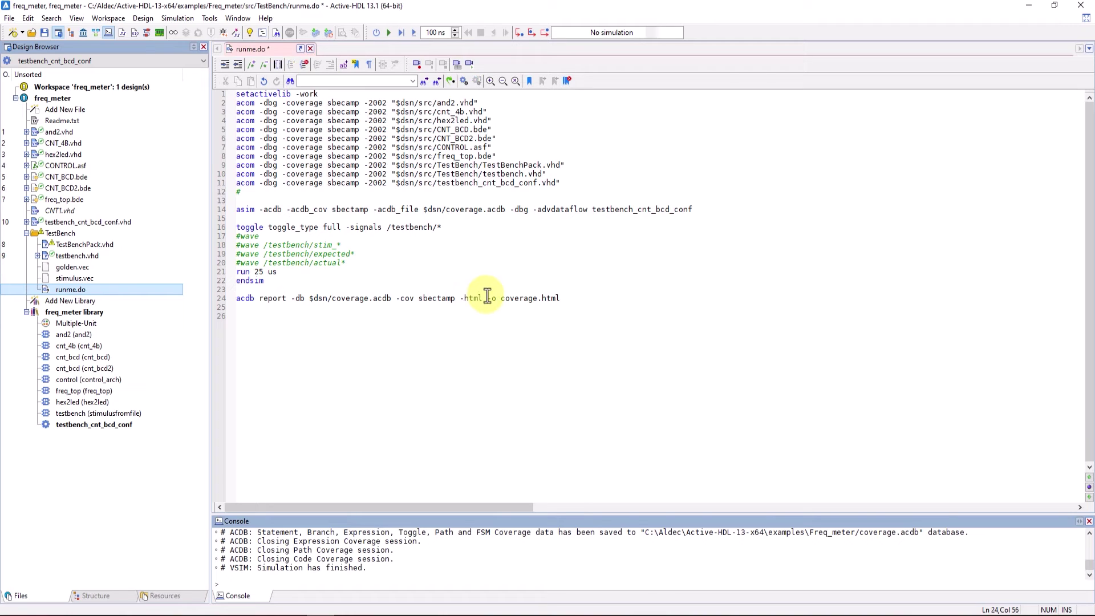
left_click_drag(494, 297, 559, 297)
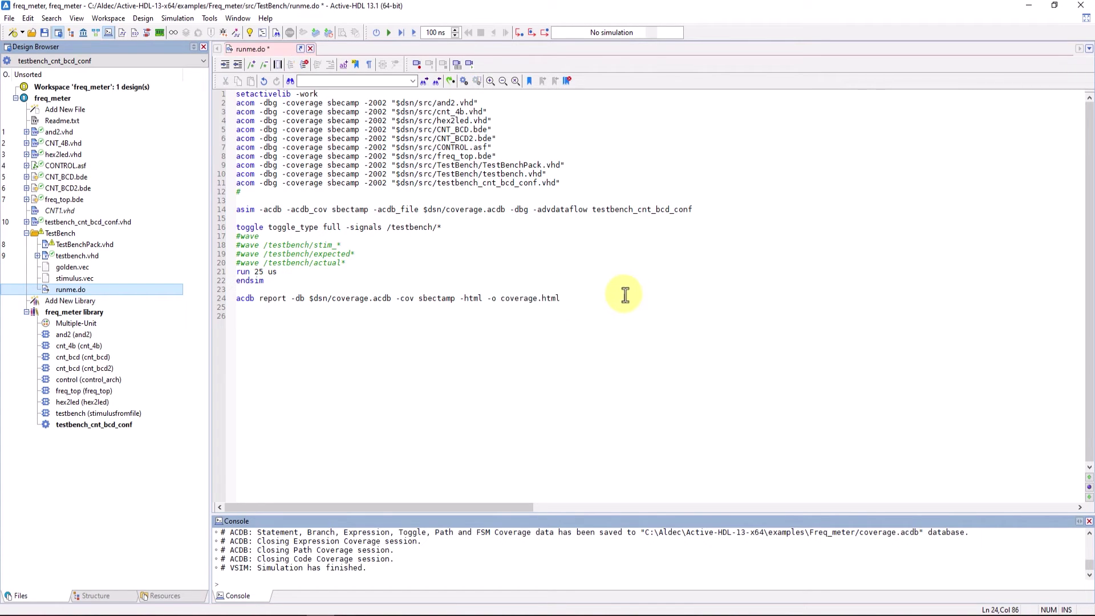
Save and execute runme.do, then check the console for the acdb report command writing coverage.html
left_click(466, 85)
left_click(556, 317)
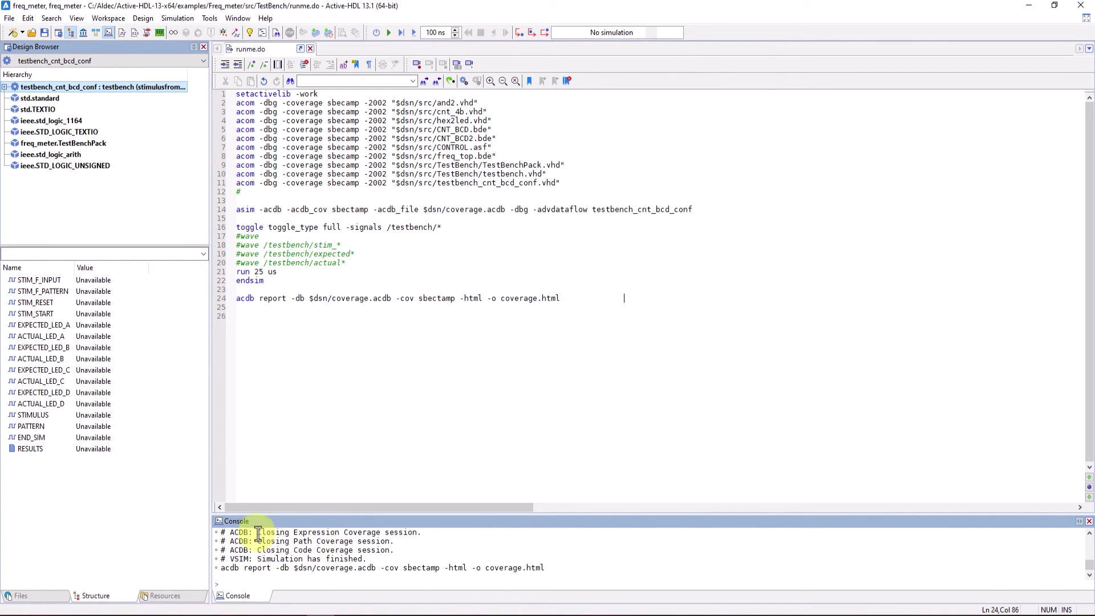
left_click_drag(257, 533, 397, 550)
left_click(365, 558)
triple_click(531, 567)
left_click(548, 567)
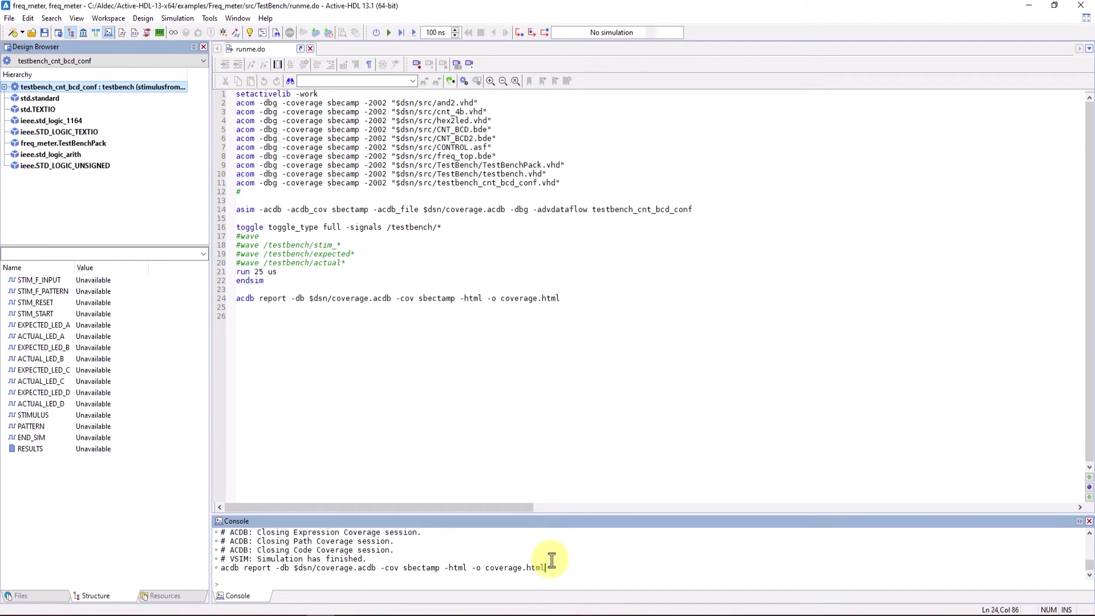
Open coverage.html from the Freq_meter src folder as an Aldec Coverage Report
left_click(31, 33)
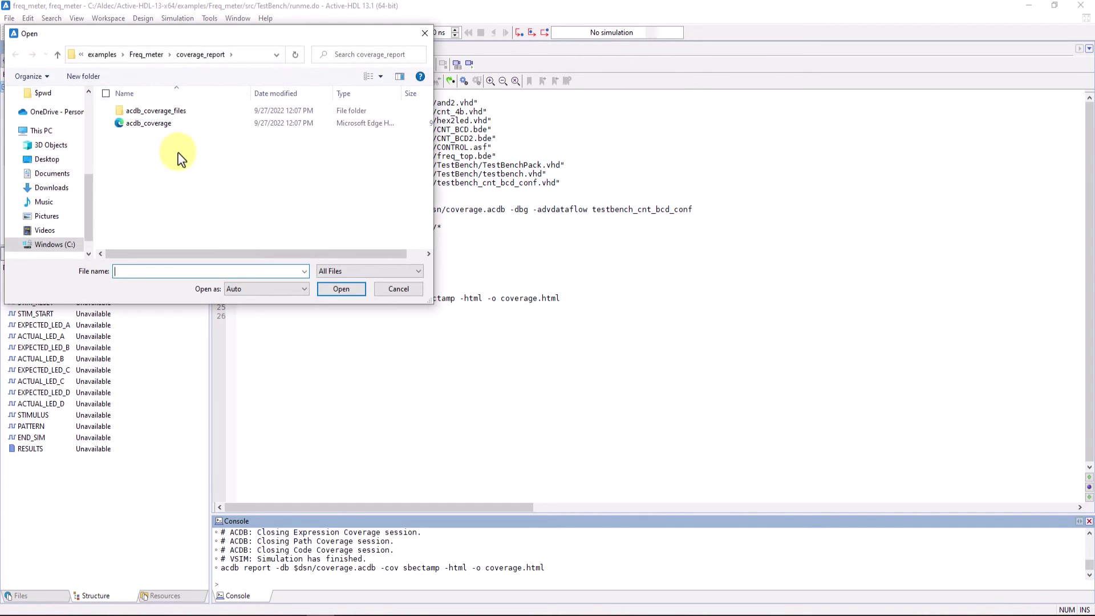
left_click(152, 56)
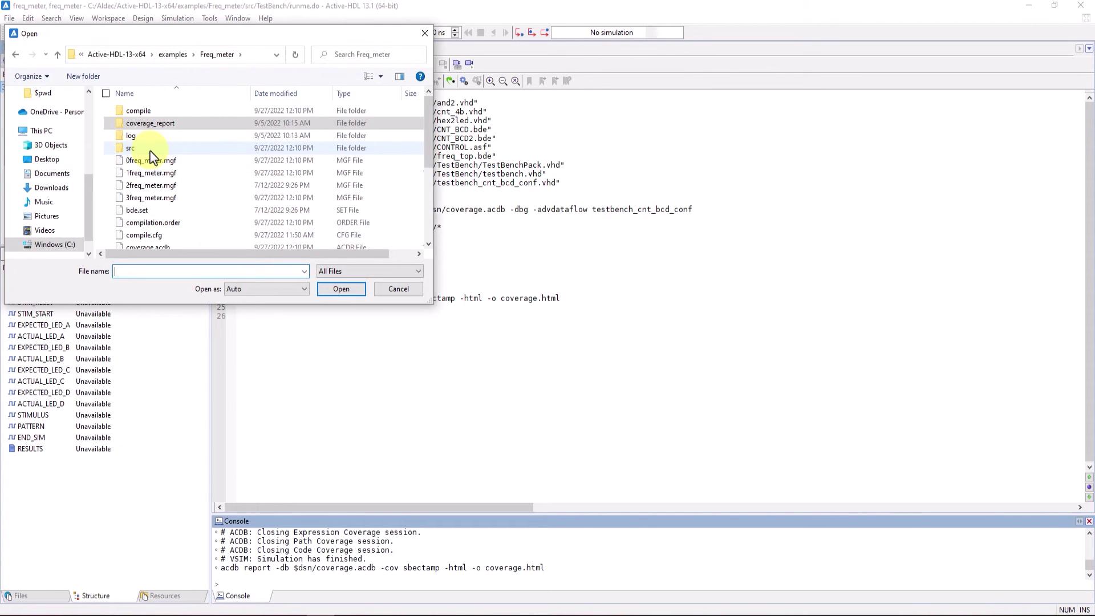
scroll(156, 238, "down", 2)
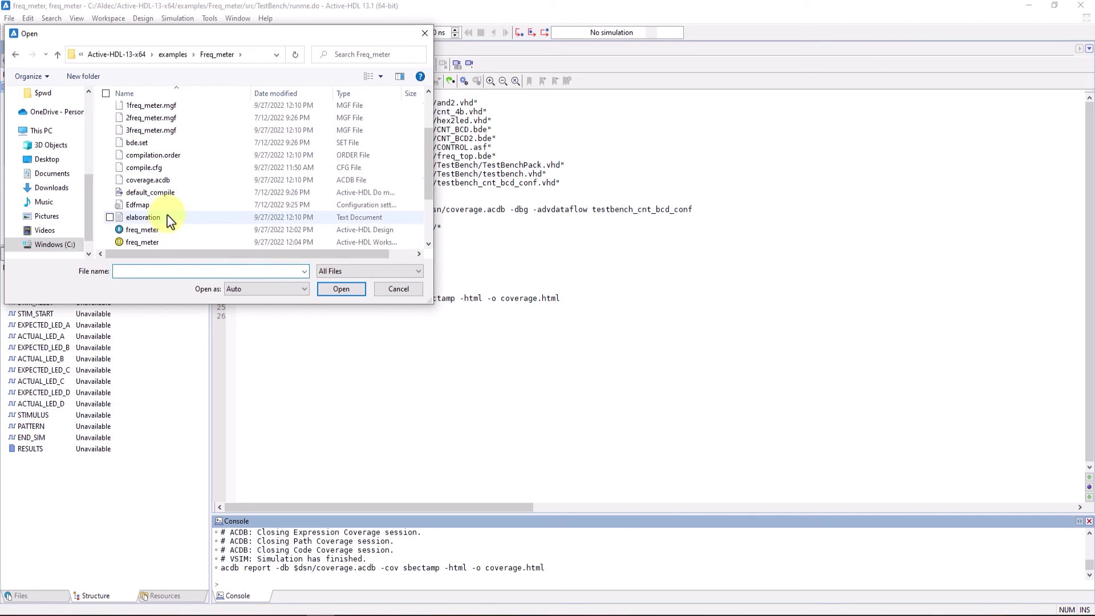
left_click(148, 179)
scroll(171, 188, "up", 2)
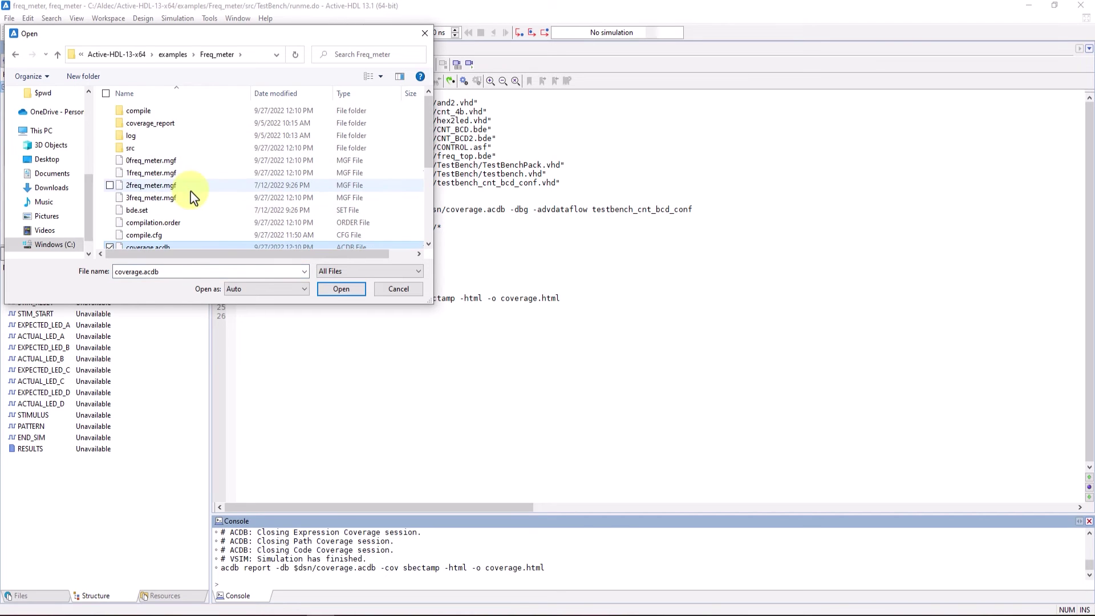
left_click(147, 150)
double_click(147, 150)
scroll(153, 177, "down", 1)
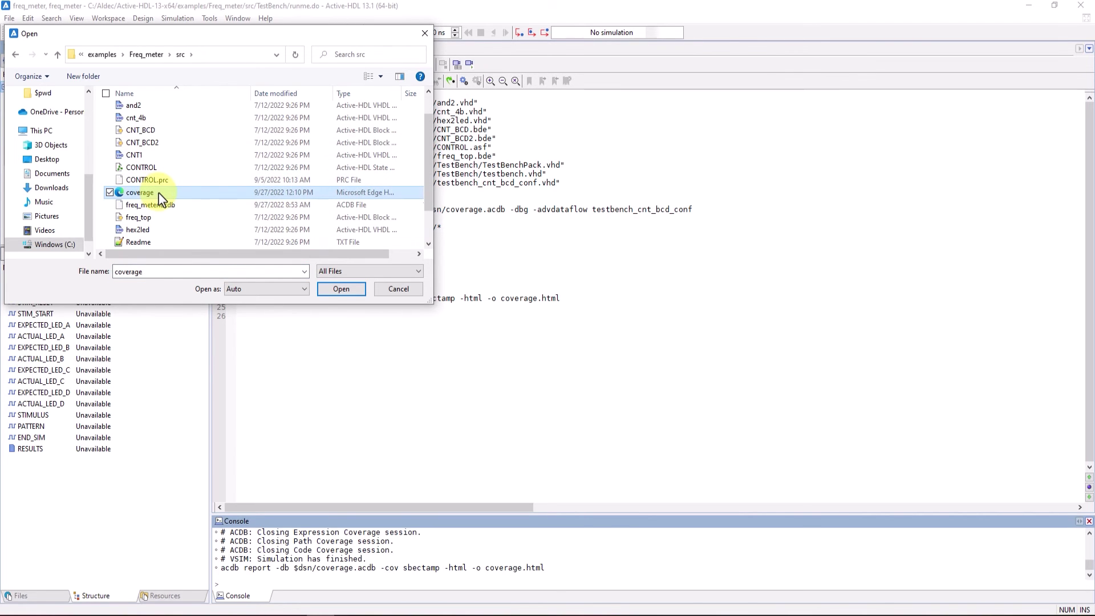
double_click(160, 193)
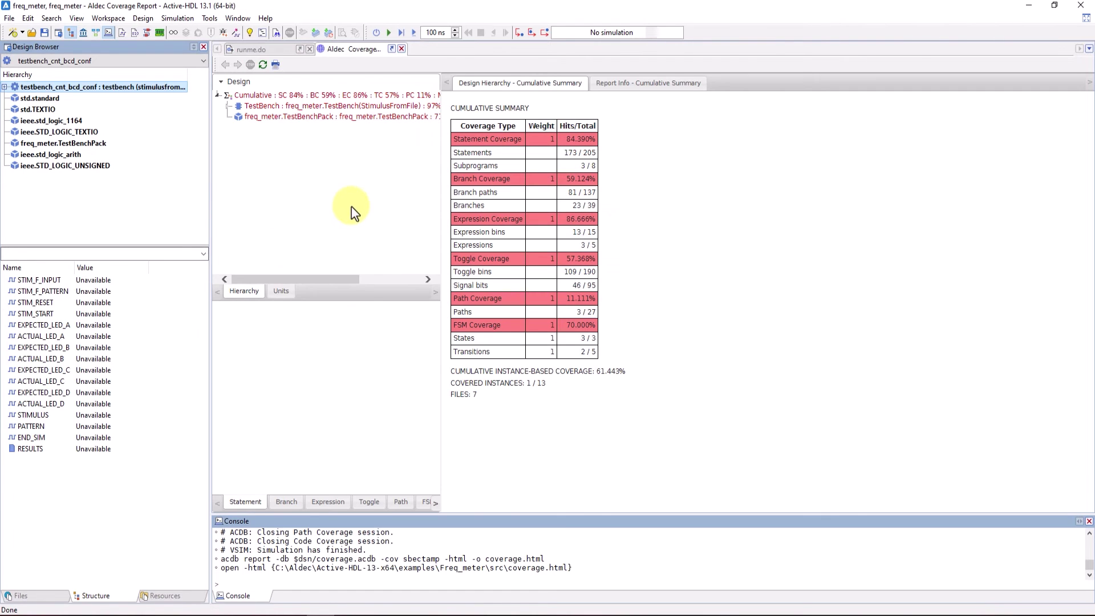
Widen the report's Design tree and expand TestBench and UUT to list units U0–U5
left_click_drag(442, 117, 564, 124)
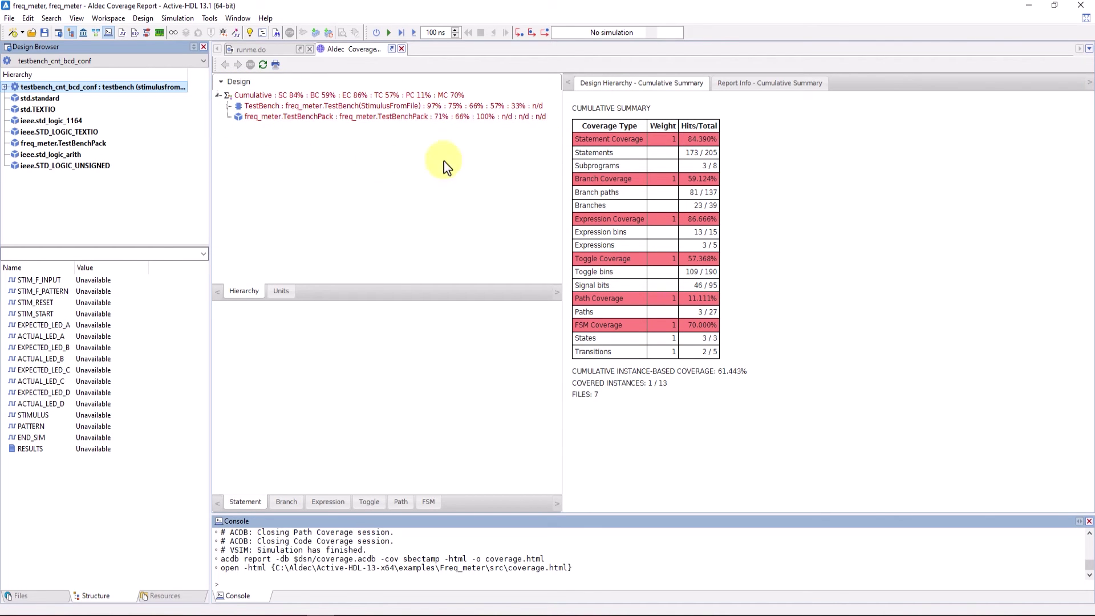
left_click(229, 106)
left_click(238, 117)
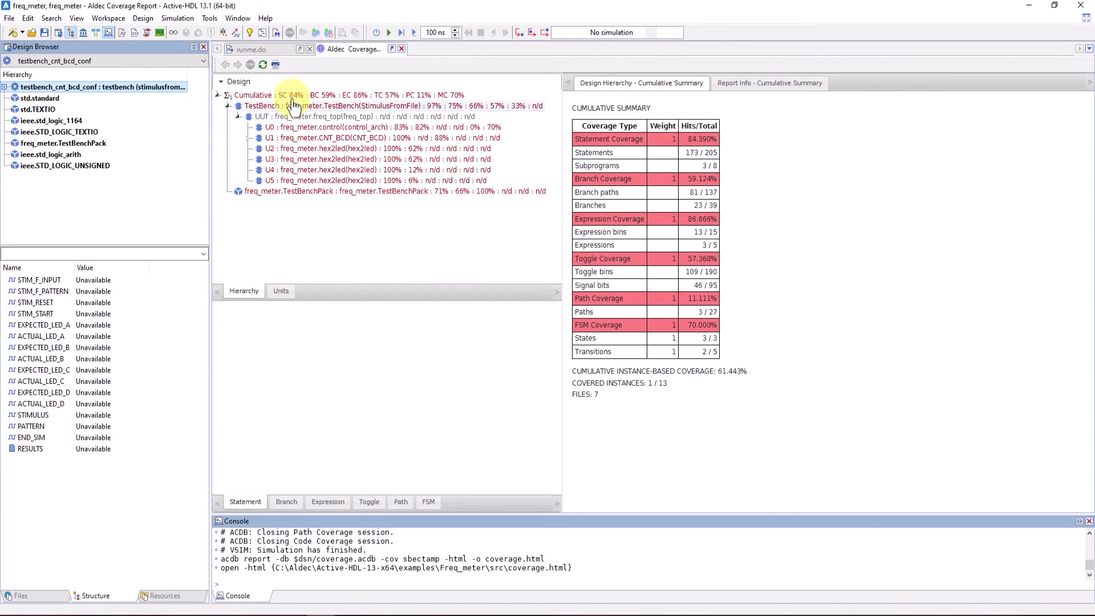
Review coverage summaries for U0, U2, U3 and CONTROL.vhd statements, ending on TestBench
left_click(348, 107)
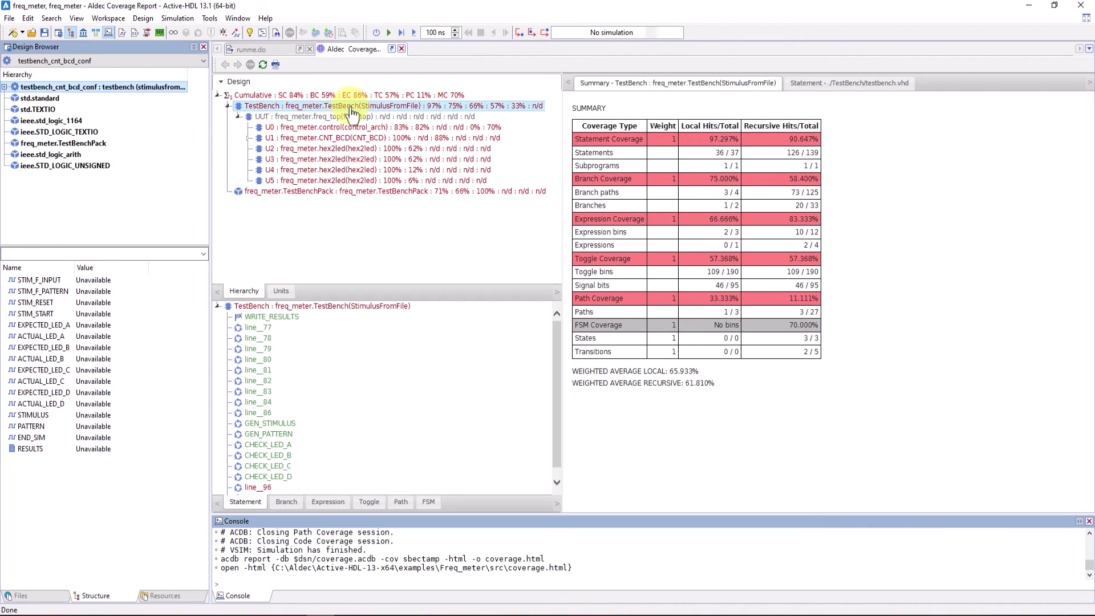
left_click(364, 129)
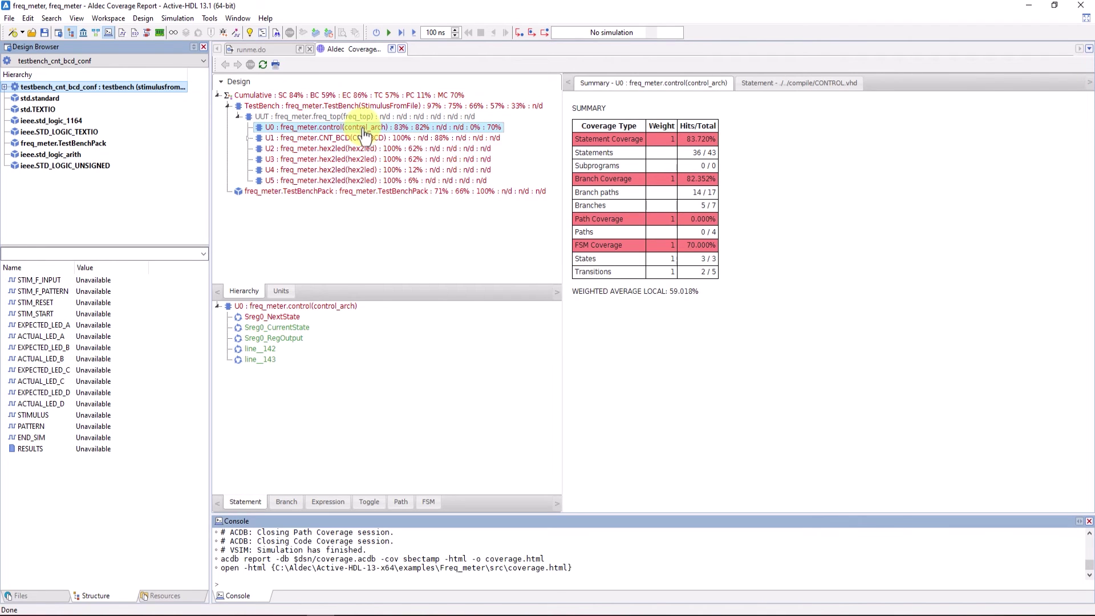
left_click(361, 148)
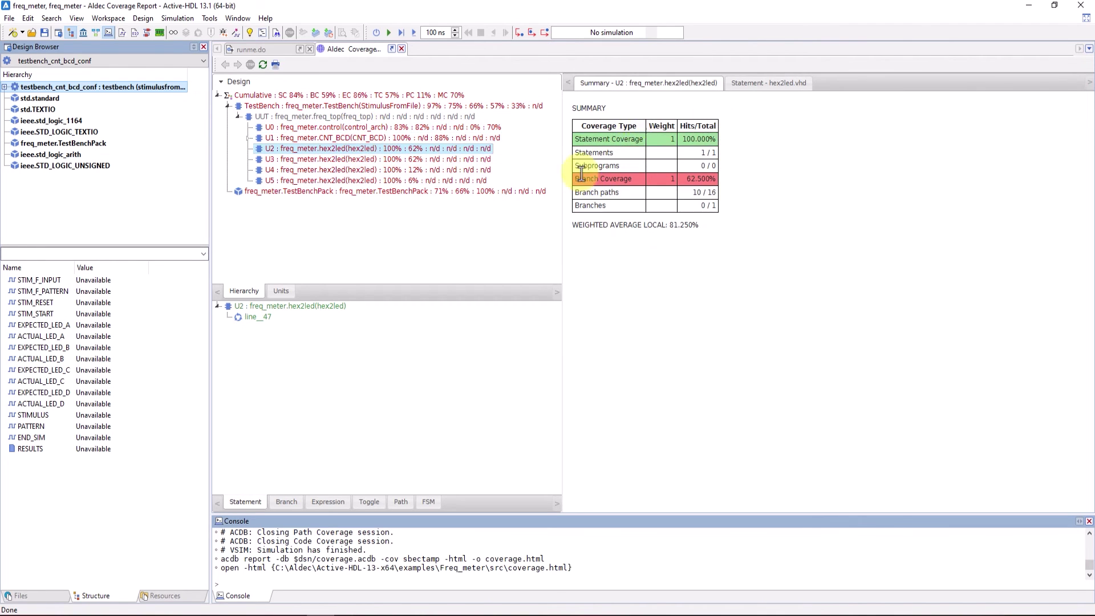
left_click(381, 160)
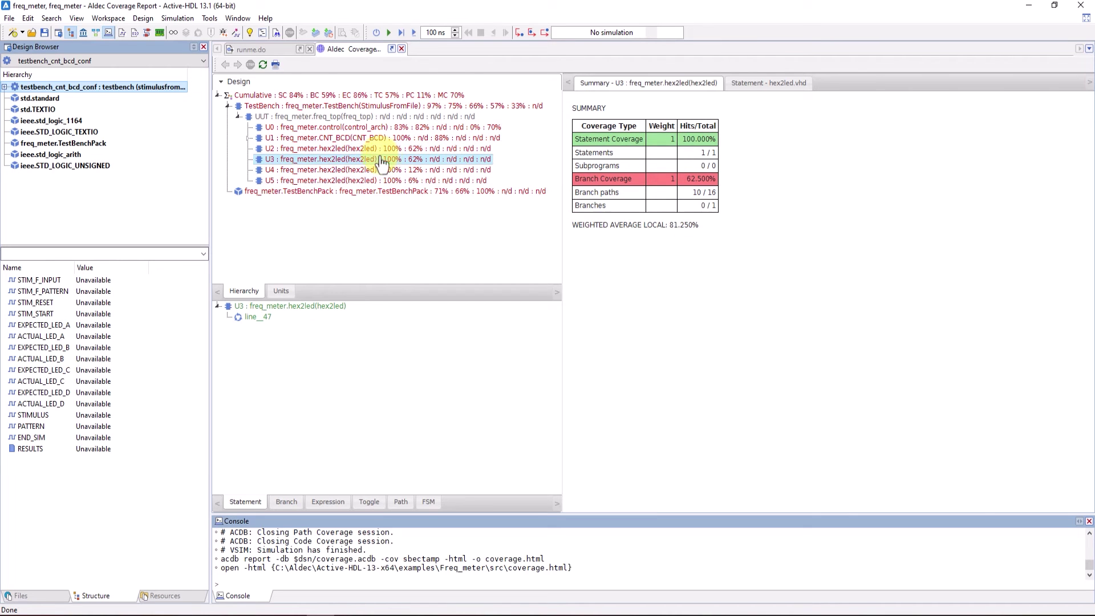
left_click(363, 127)
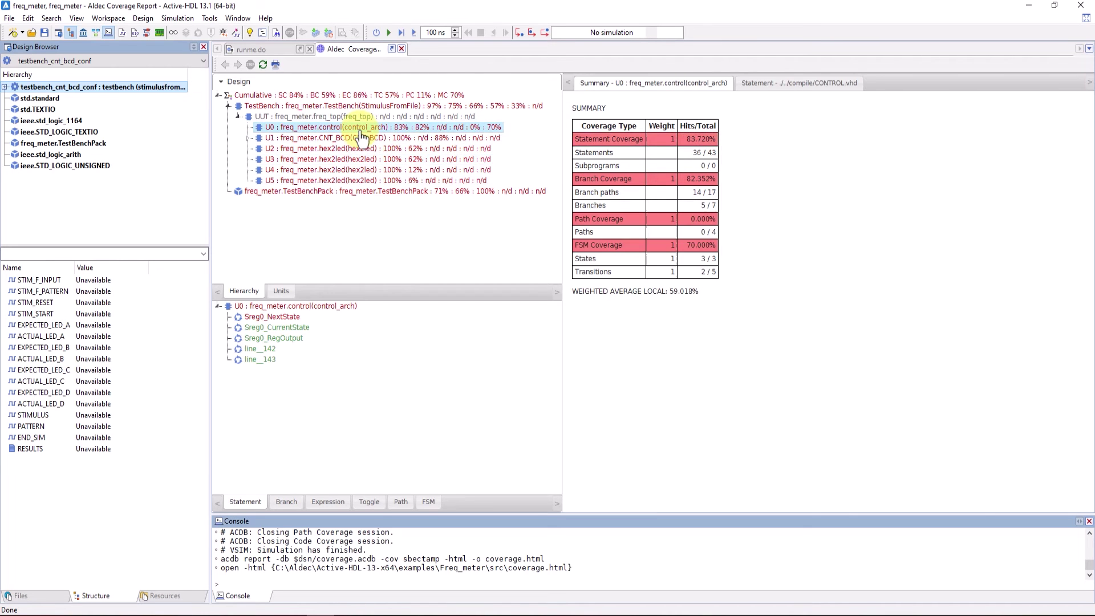
left_click(781, 85)
left_click(678, 86)
left_click(374, 106)
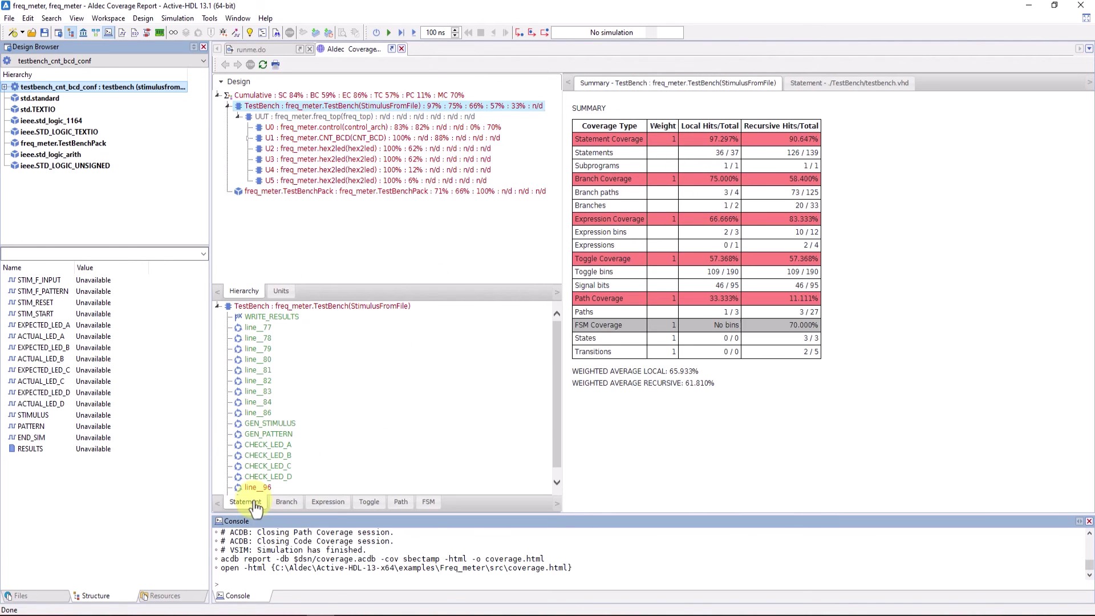
View testbench.vhd statement hits for WRITE_RESULTS, line_77 and line_96, showing line 102 uncovered
left_click(265, 318)
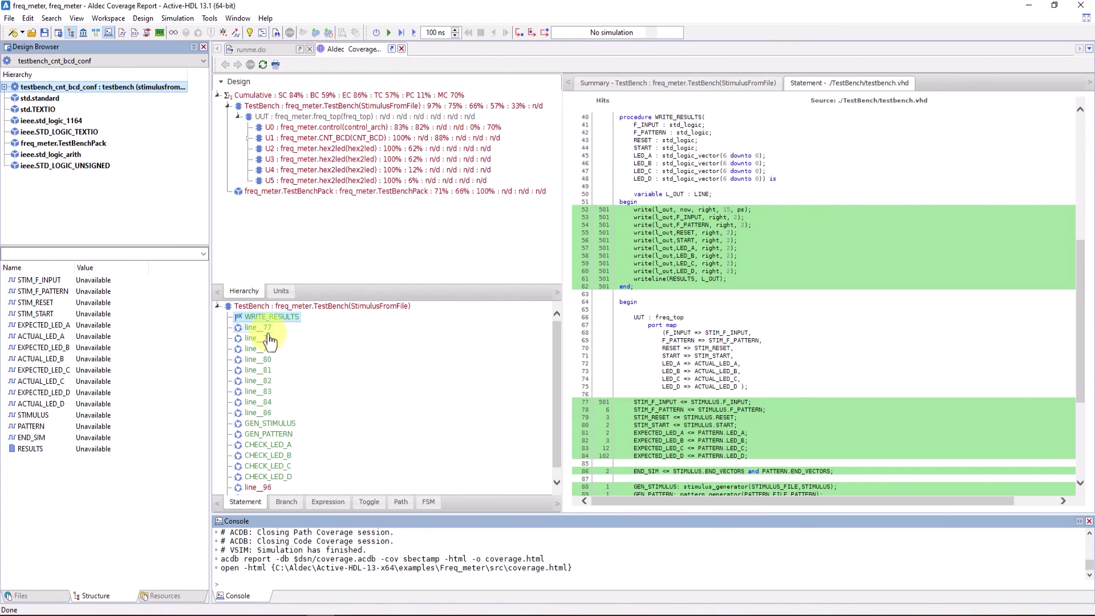
scroll(752, 196, "down", 3)
scroll(753, 237, "up", 8)
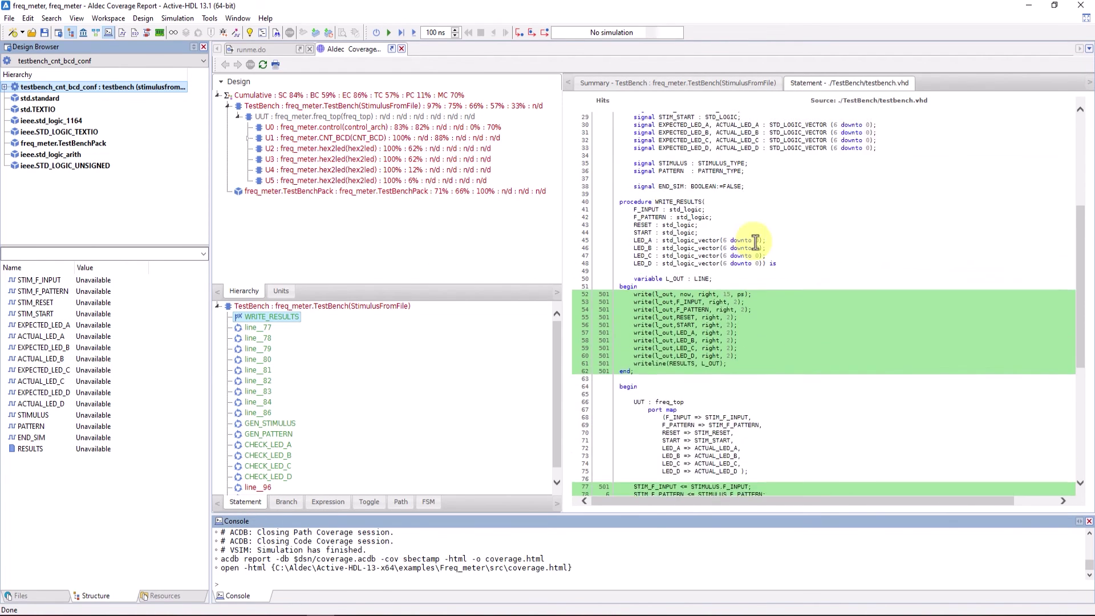
left_click(258, 328)
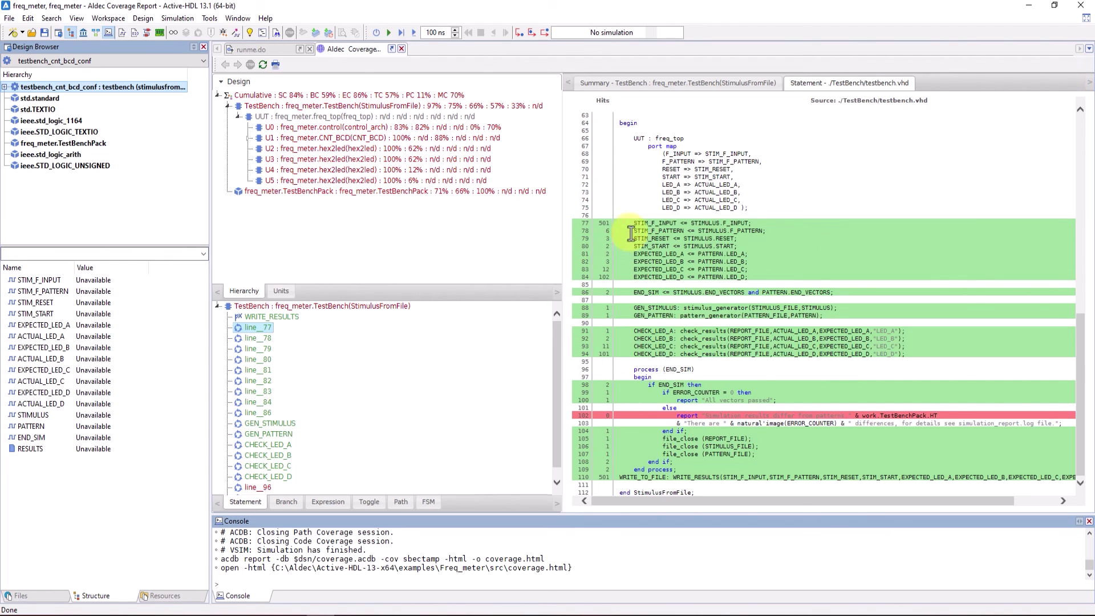
scroll(292, 471, "down", 1)
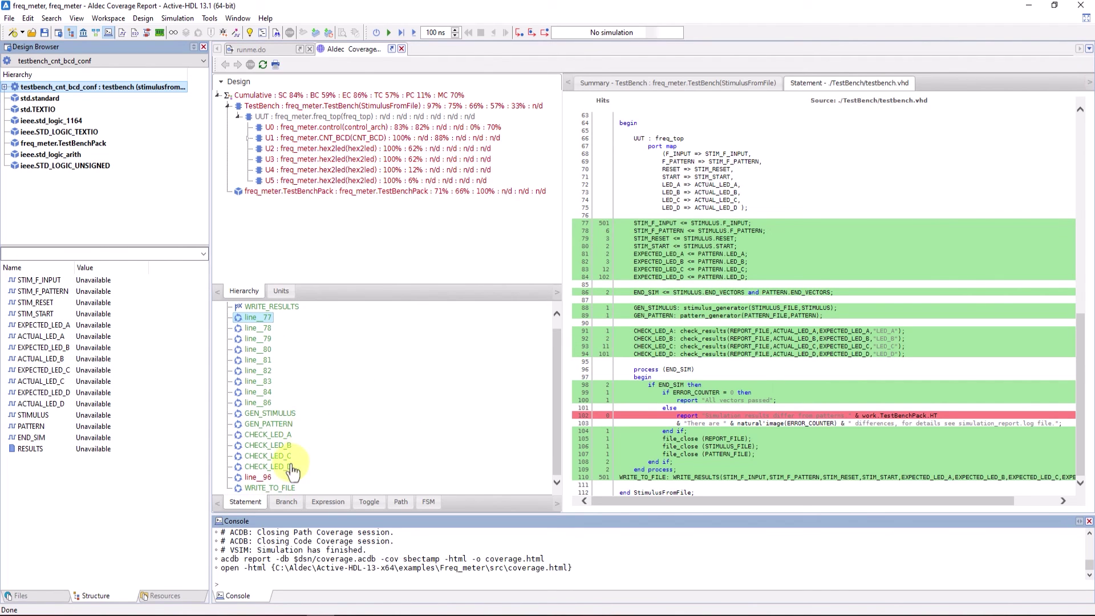
left_click(260, 478)
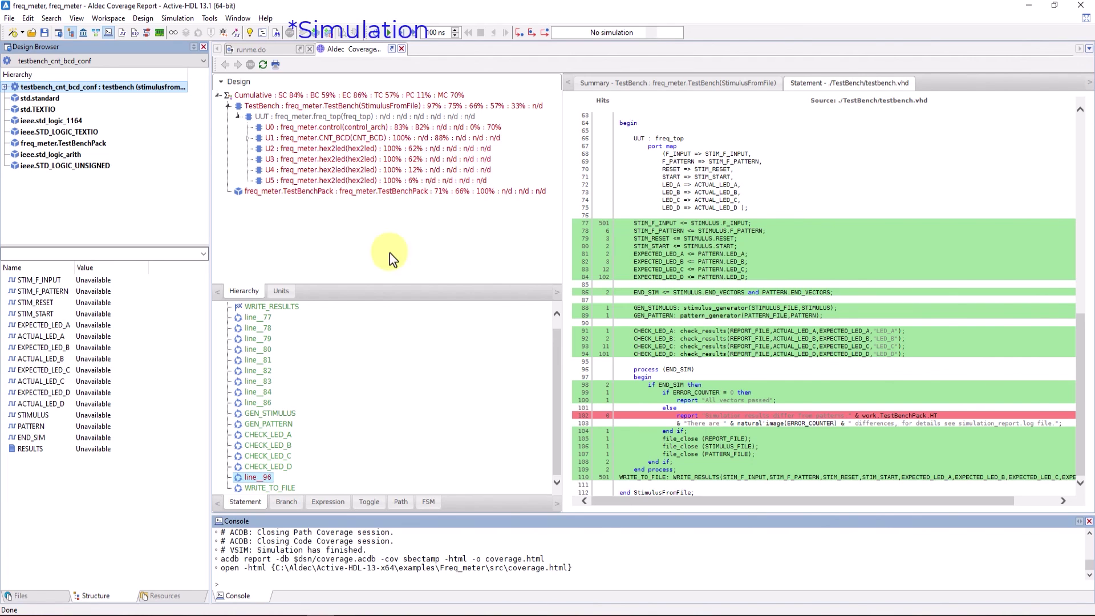
left_click(211, 19)
mouse_move(170, 22)
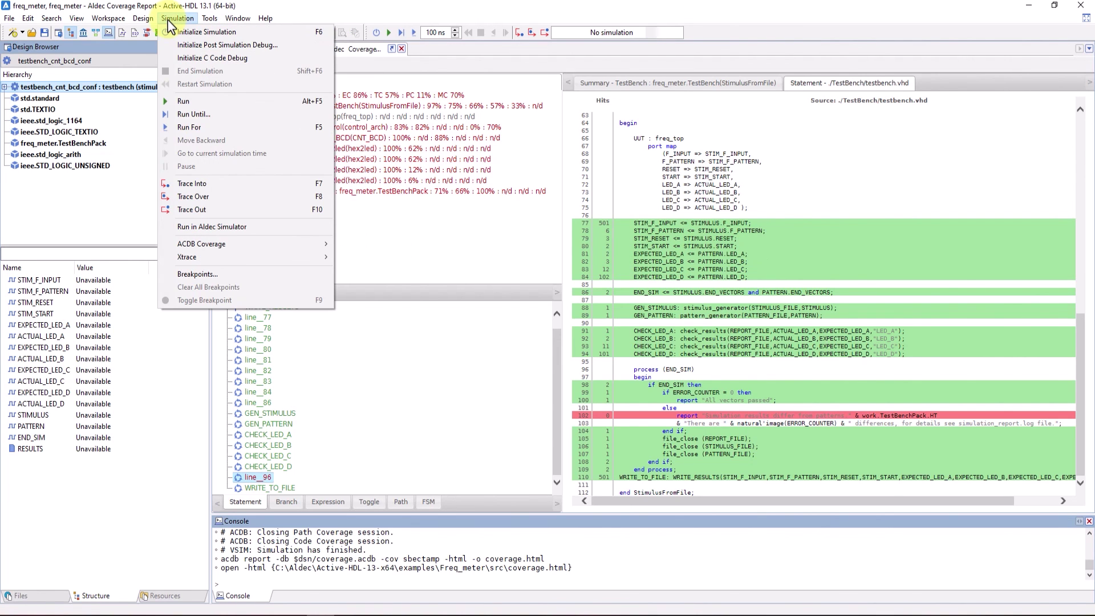
mouse_move(206, 19)
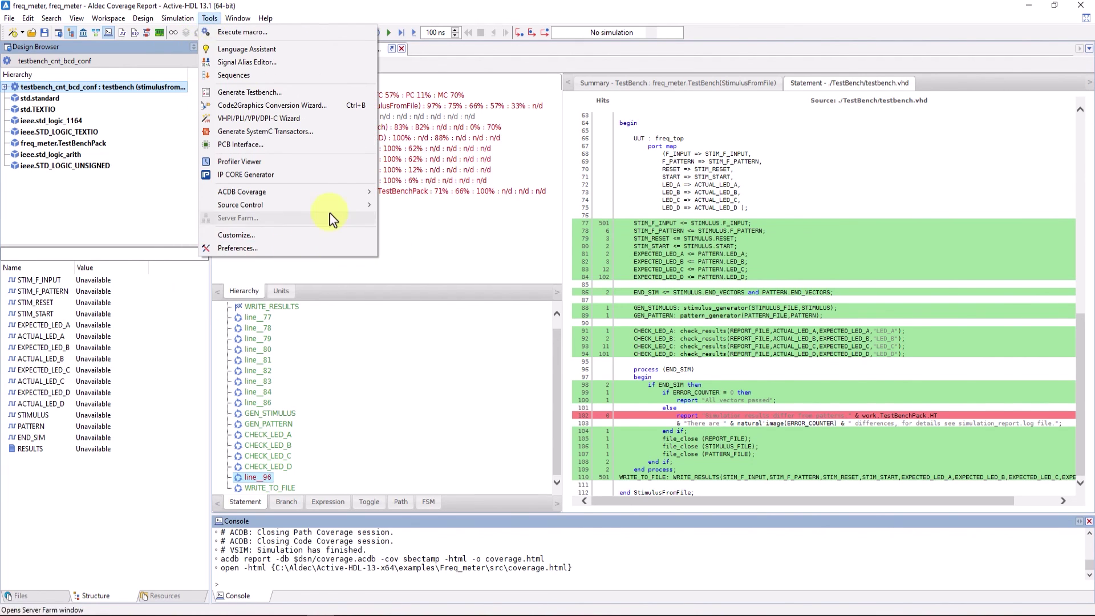
mouse_move(343, 196)
left_click(392, 204)
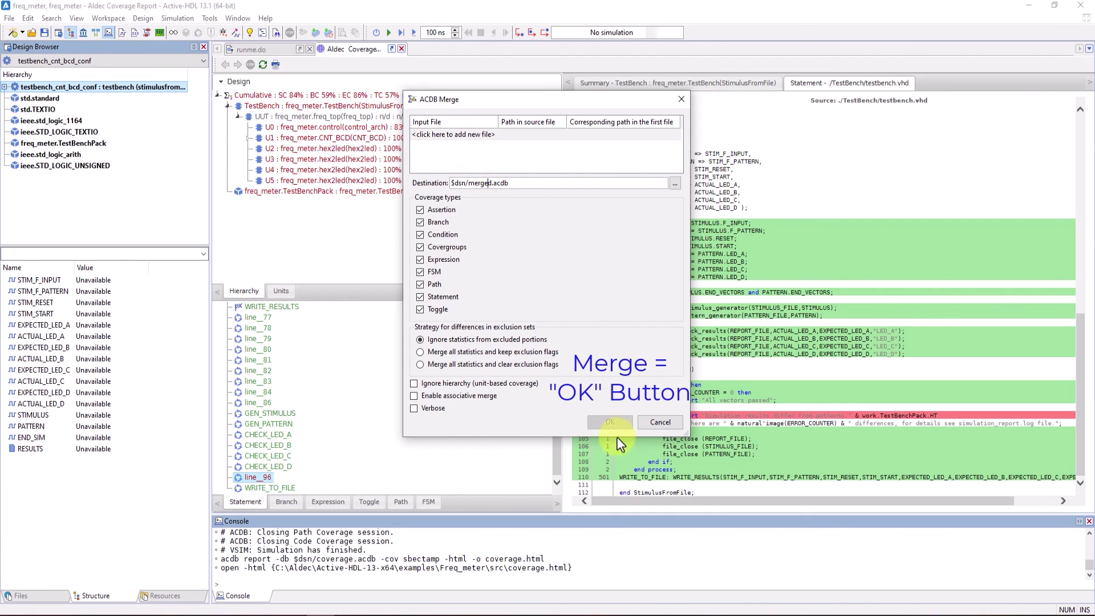
left_click(662, 422)
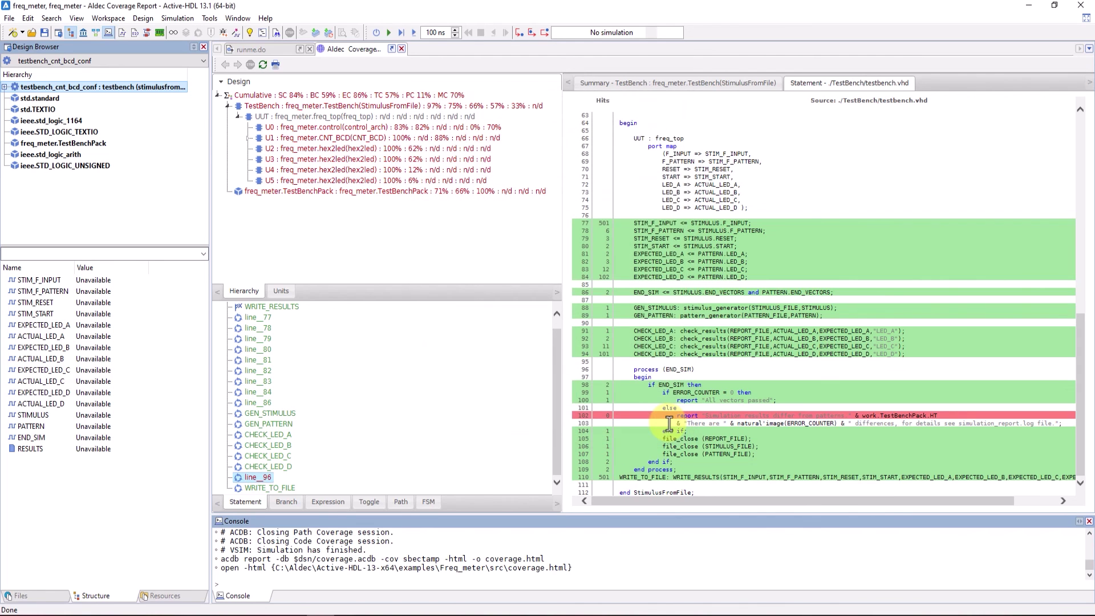